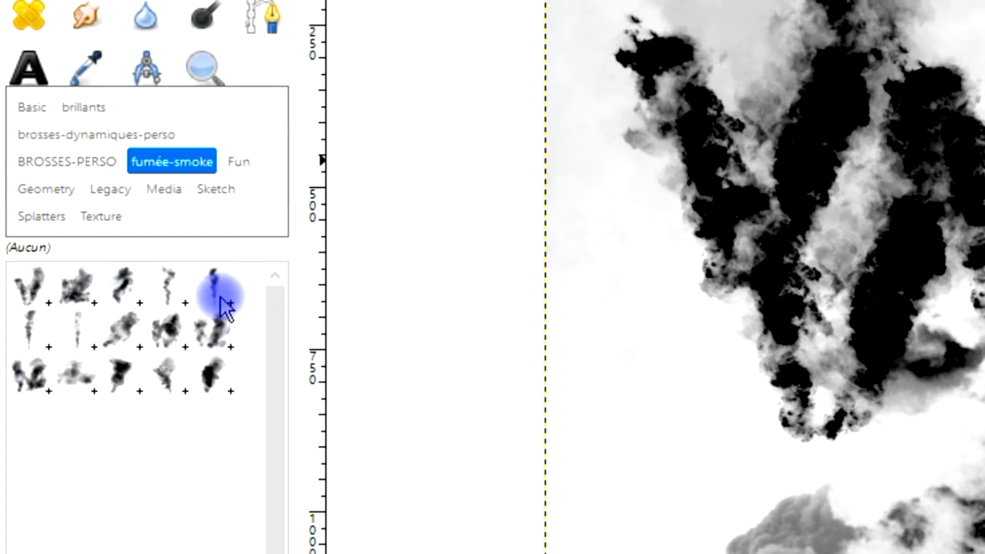
- Pick smoke brushes from the fumée-smoke brush tag in the brush list
{"action": "left_click", "coordinate": [270, 68]}
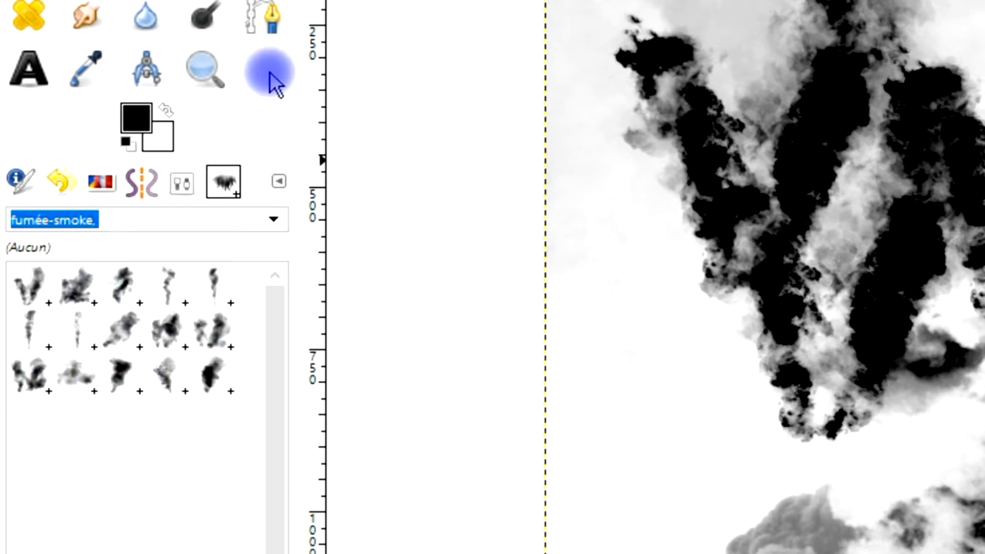
{"action": "left_click", "coordinate": [123, 294]}
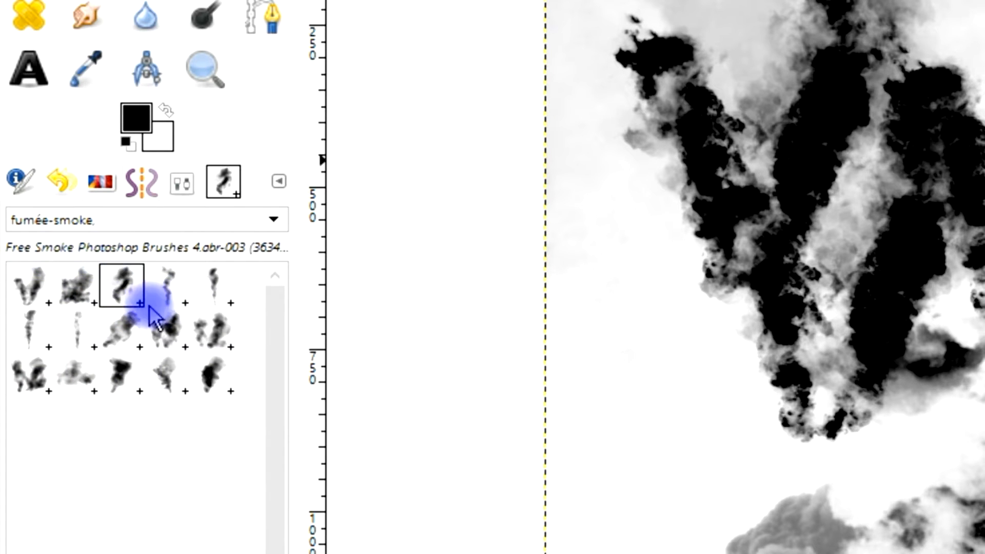
{"action": "left_click", "coordinate": [166, 283]}
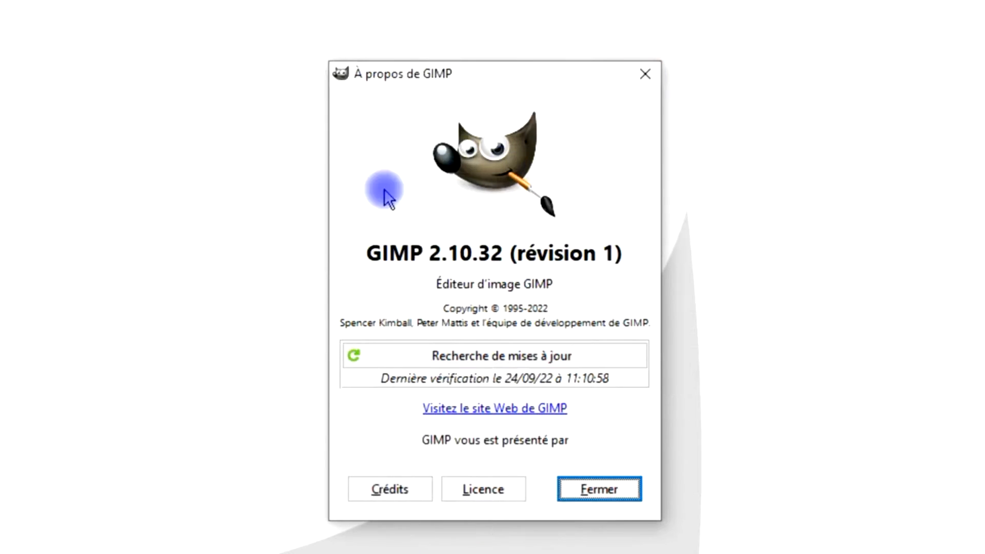
- Check the GIMP version shown in the About GIMP dialog and close it
{"action": "left_click_drag", "start_coordinate": [366, 253], "coordinate": [502, 253]}
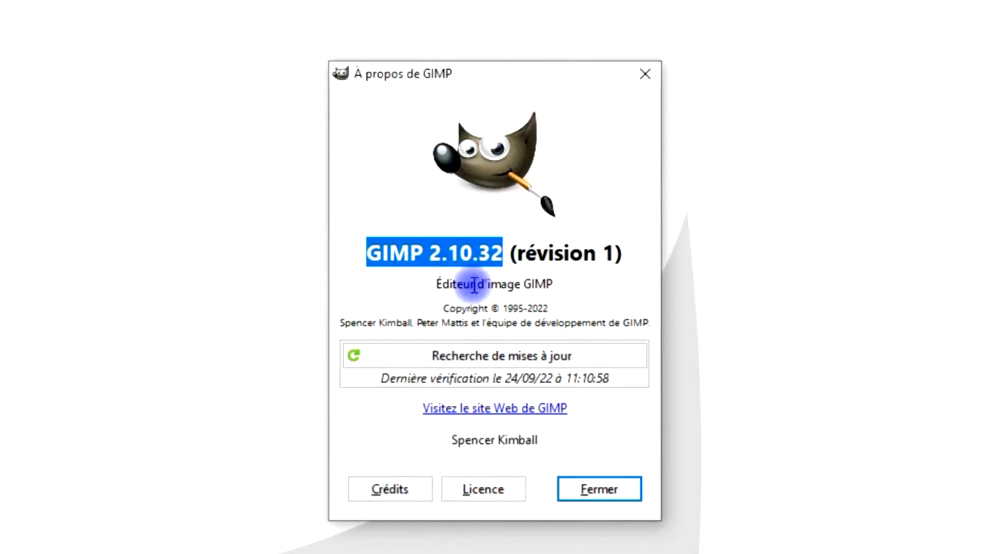
{"action": "left_click", "coordinate": [643, 76]}
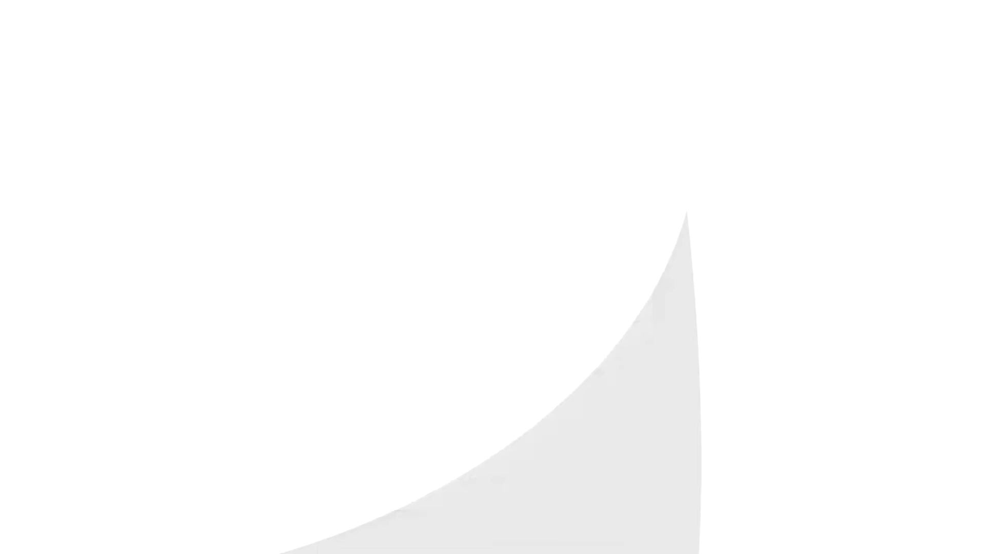
{"action": "left_click", "coordinate": [927, 5]}
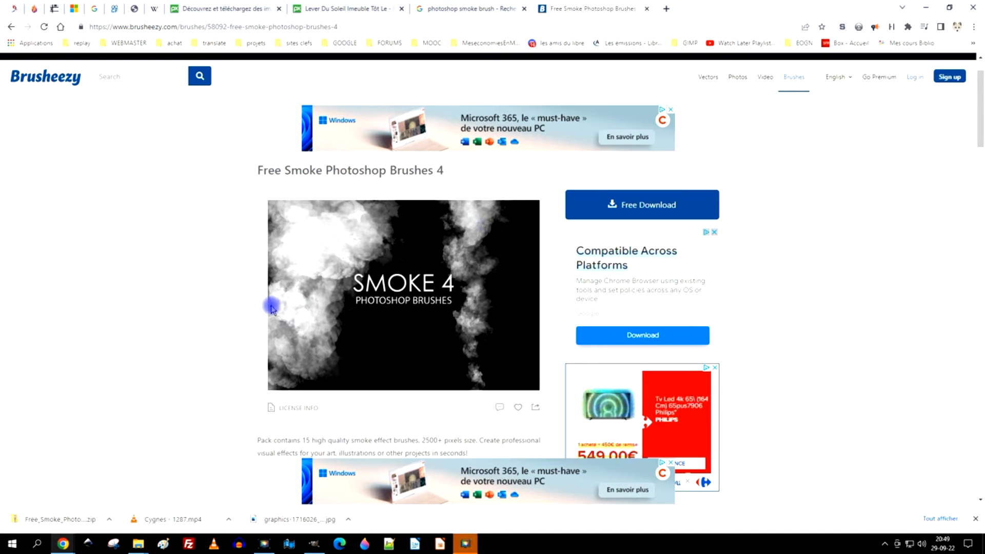
- Download the Free Smoke Photoshop Brushes 4 pack from Brusheezy, saving Free_Smoke_Photoshop_Brushes_4.zip in Téléchargements
{"action": "scroll", "coordinate": [272, 308], "scroll_direction": "down", "scroll_amount": 1}
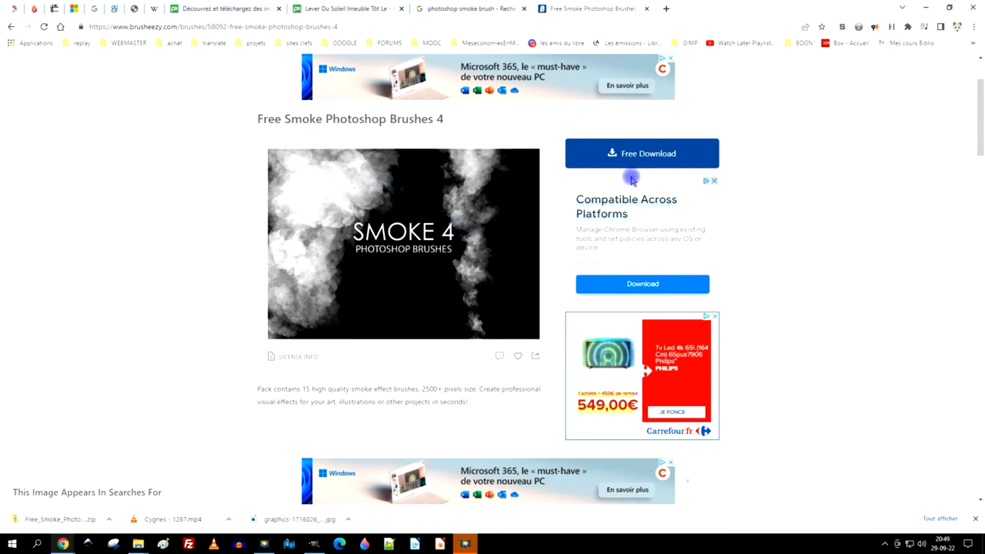
{"action": "left_click", "coordinate": [647, 158]}
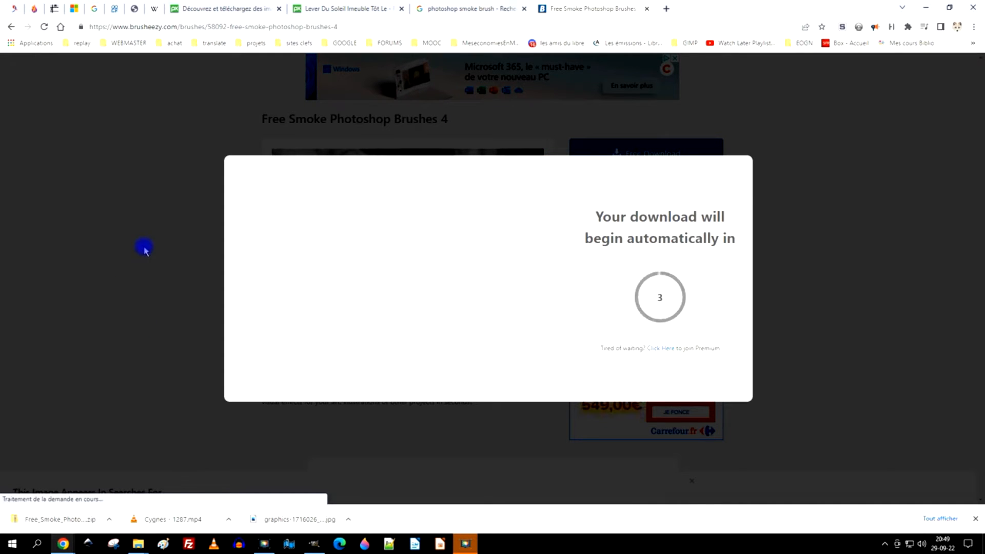
{"action": "left_click", "coordinate": [975, 519]}
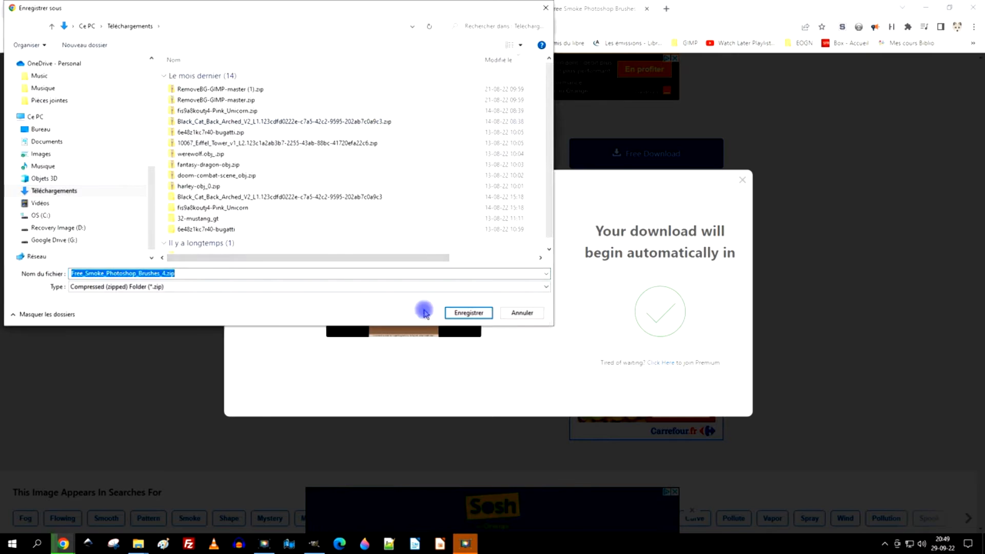
{"action": "left_click", "coordinate": [468, 311]}
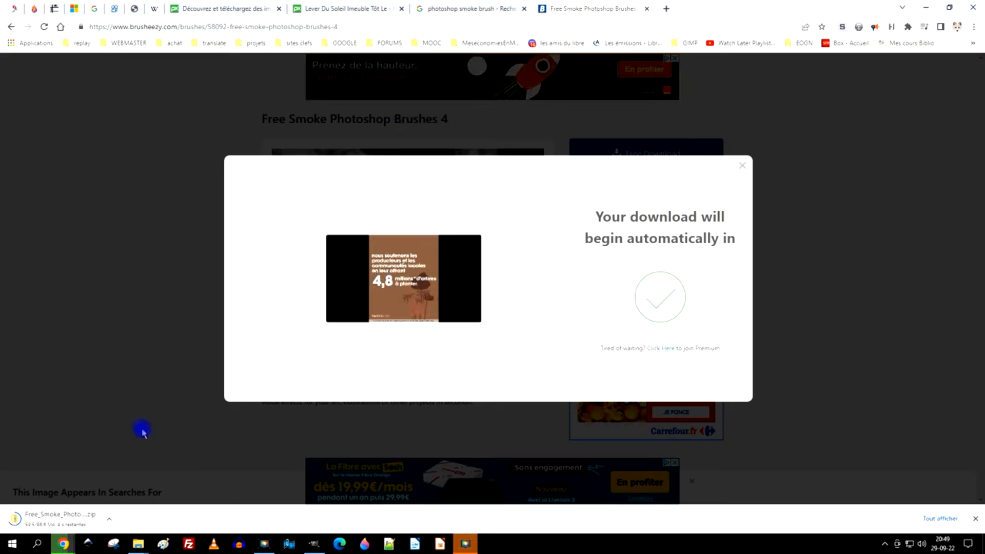
- Show the downloaded zip in its folder and sort the Téléchargements files by modification date
{"action": "left_click", "coordinate": [109, 518]}
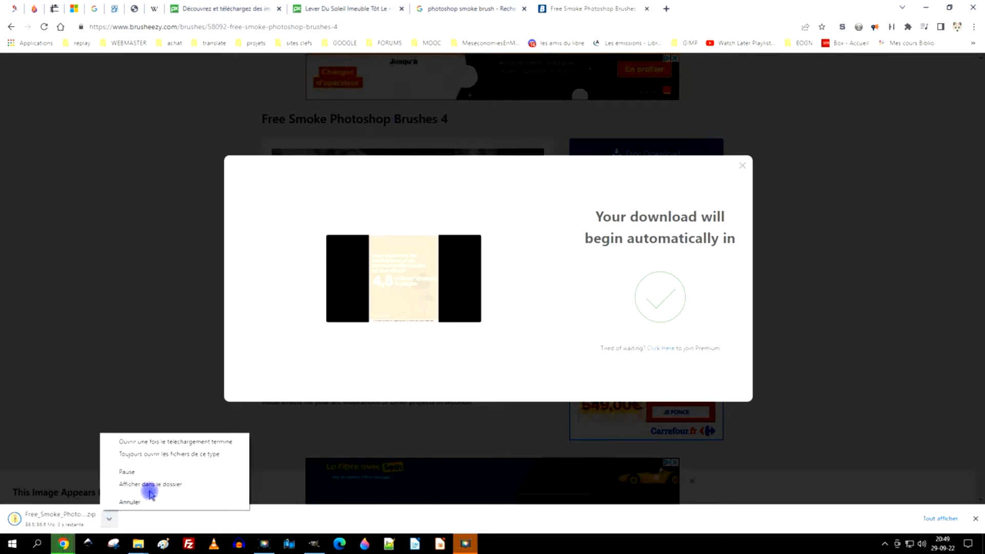
{"action": "left_click", "coordinate": [174, 484]}
{"action": "scroll", "coordinate": [499, 164], "scroll_direction": "up", "scroll_amount": 15}
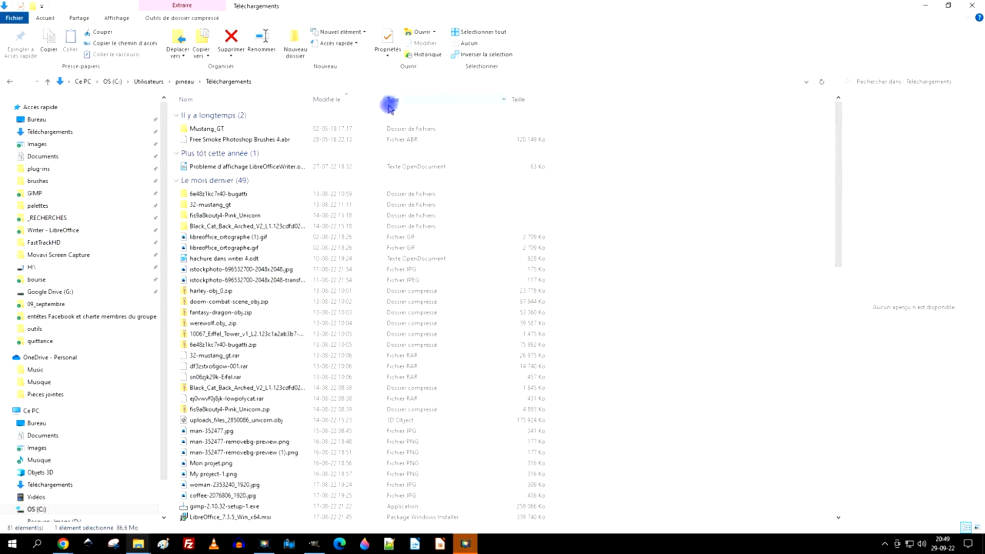
{"action": "left_click", "coordinate": [338, 104]}
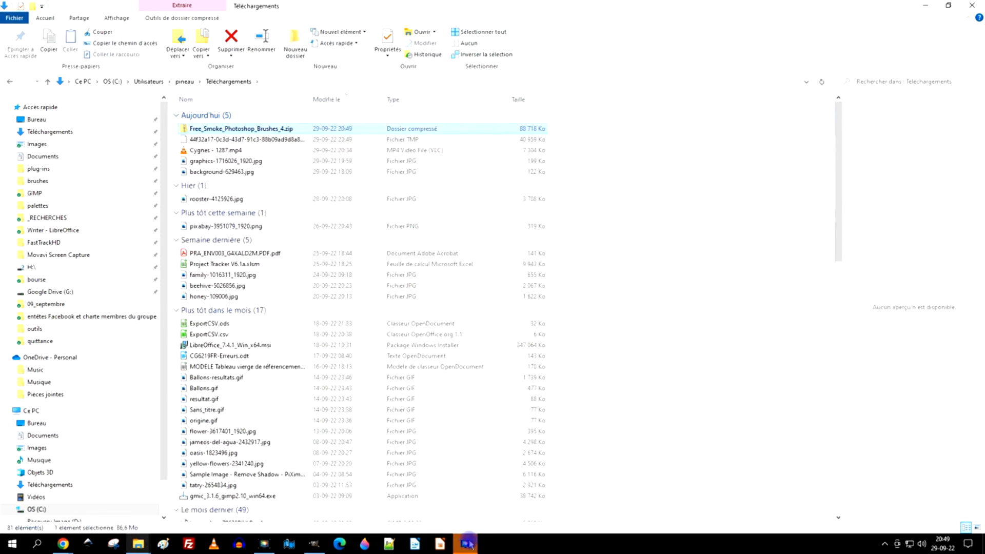
- Close the download popup on the Brusheezy page and return to the Téléchargements folder
{"action": "left_click", "coordinate": [63, 545]}
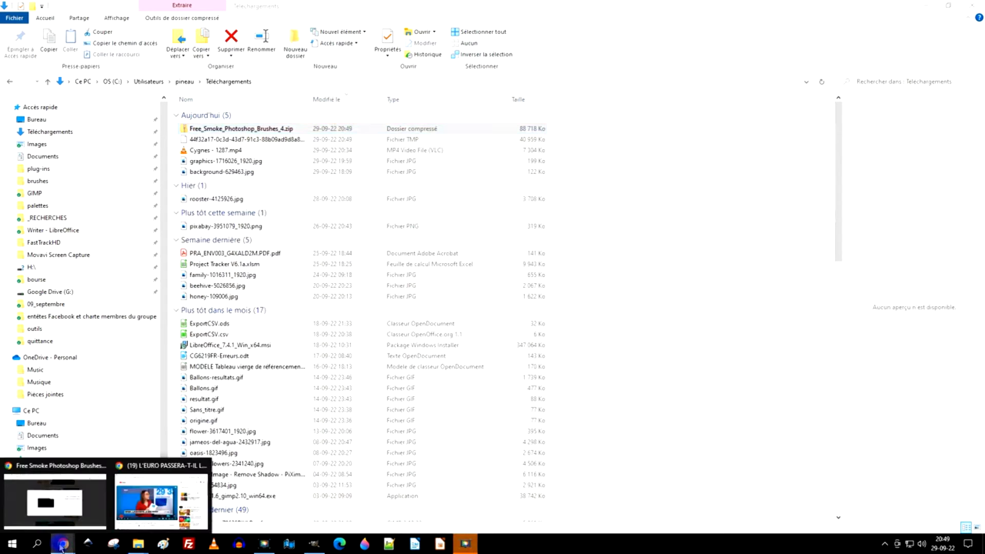
{"action": "left_click", "coordinate": [75, 517]}
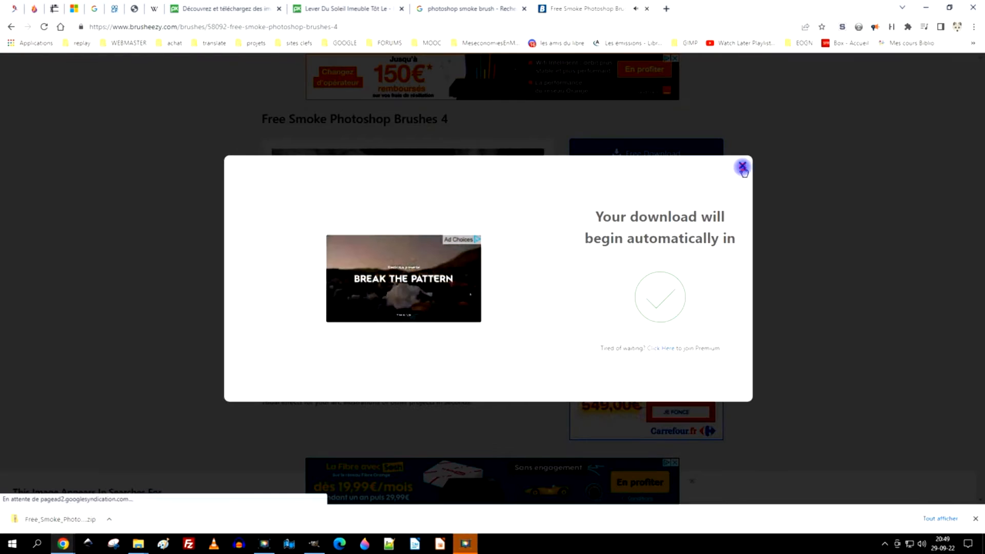
{"action": "left_click", "coordinate": [748, 100]}
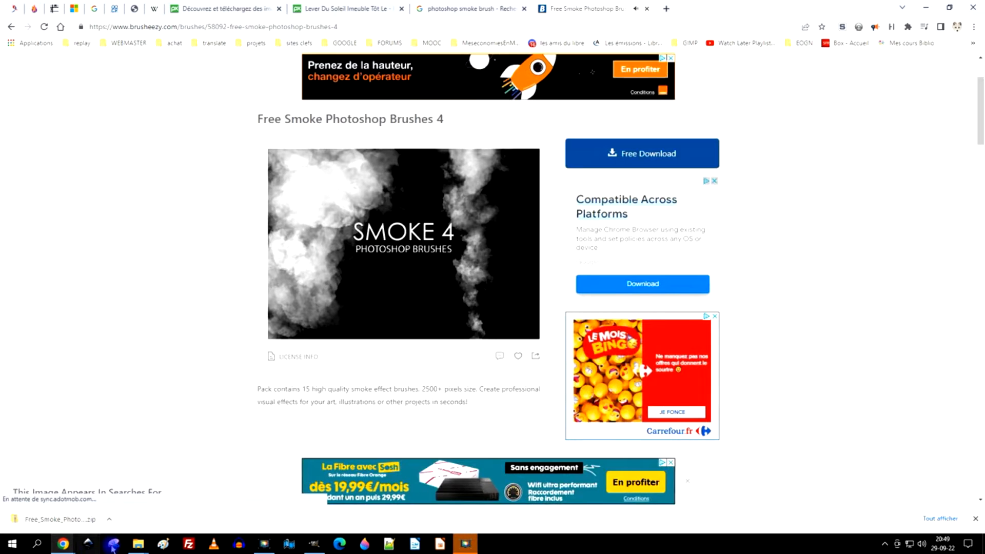
{"action": "left_click", "coordinate": [193, 495]}
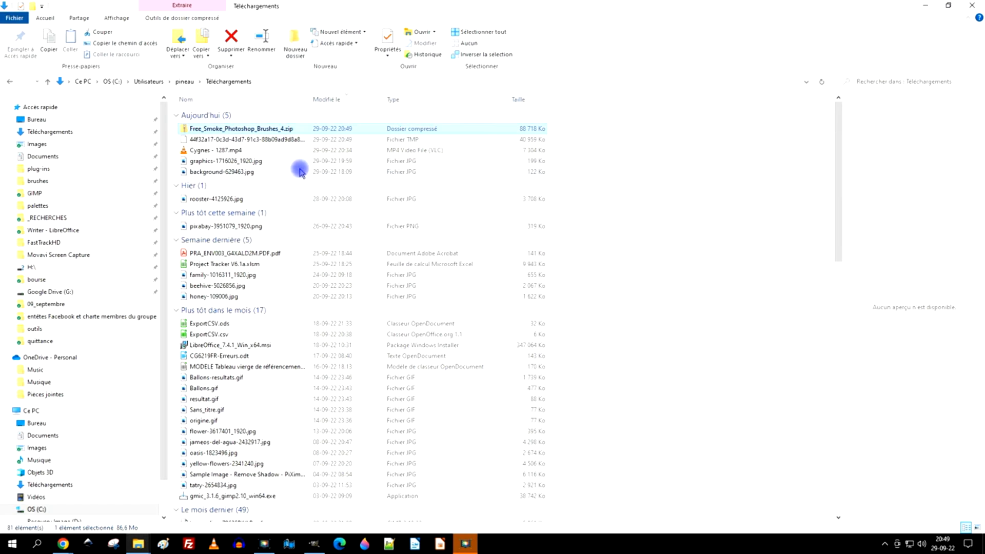
- Extract all files of Free_Smoke_Photoshop_Brushes_4.zip into its default Free_Smoke_Photoshop_Brushes_4 folder
{"action": "right_click", "coordinate": [234, 129]}
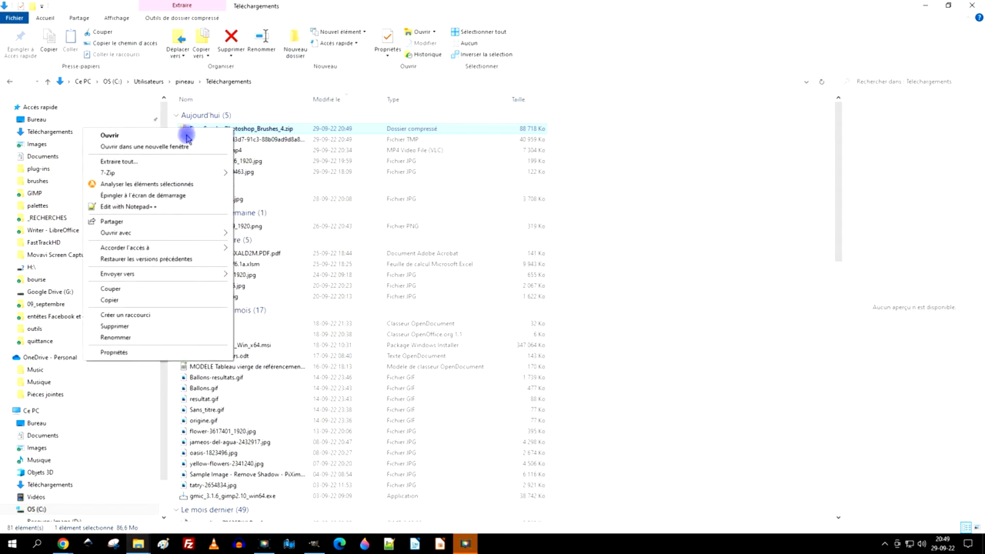
{"action": "left_click", "coordinate": [153, 163]}
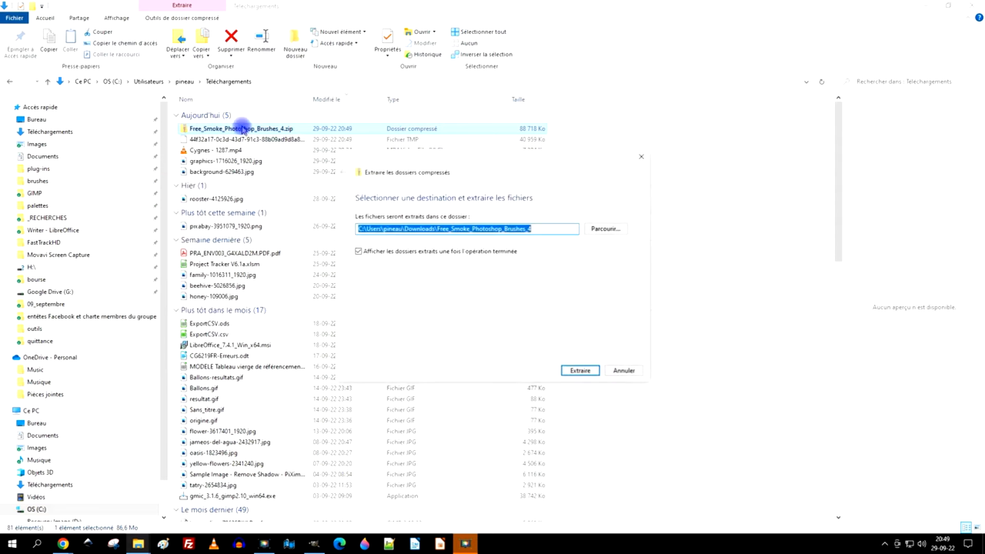
{"action": "left_click", "coordinate": [581, 371]}
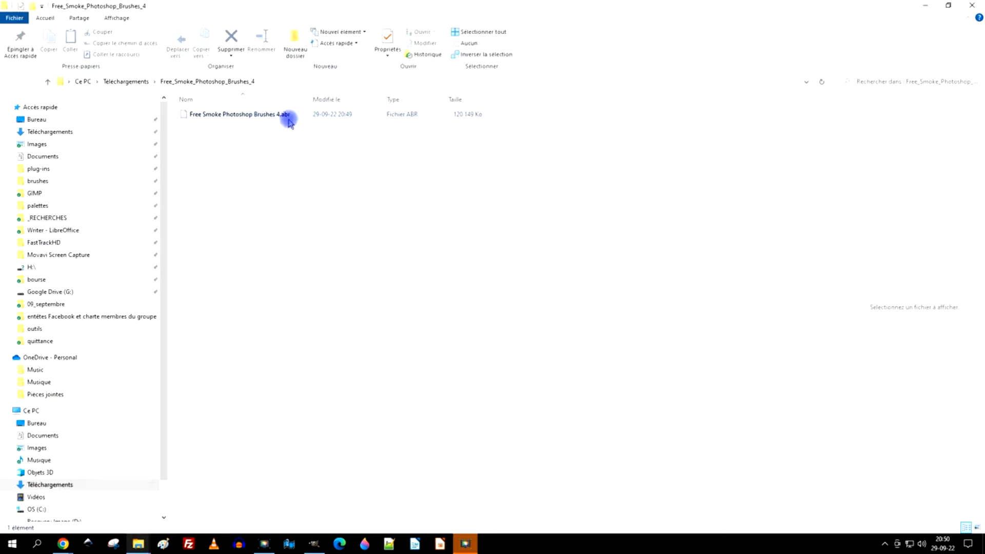
- Copy the Free Smoke Photoshop Brushes 4.abr file
{"action": "right_click", "coordinate": [266, 115]}
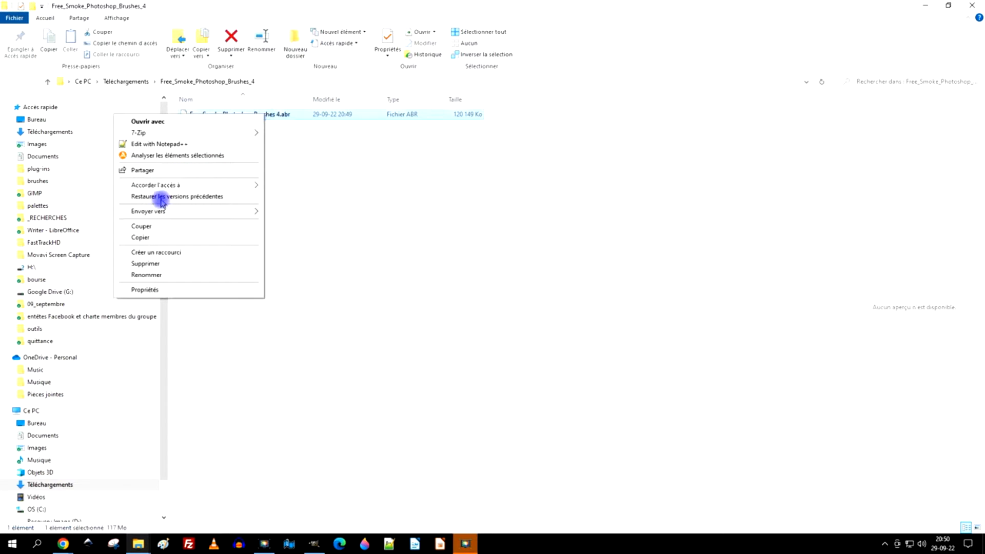
{"action": "left_click", "coordinate": [148, 238]}
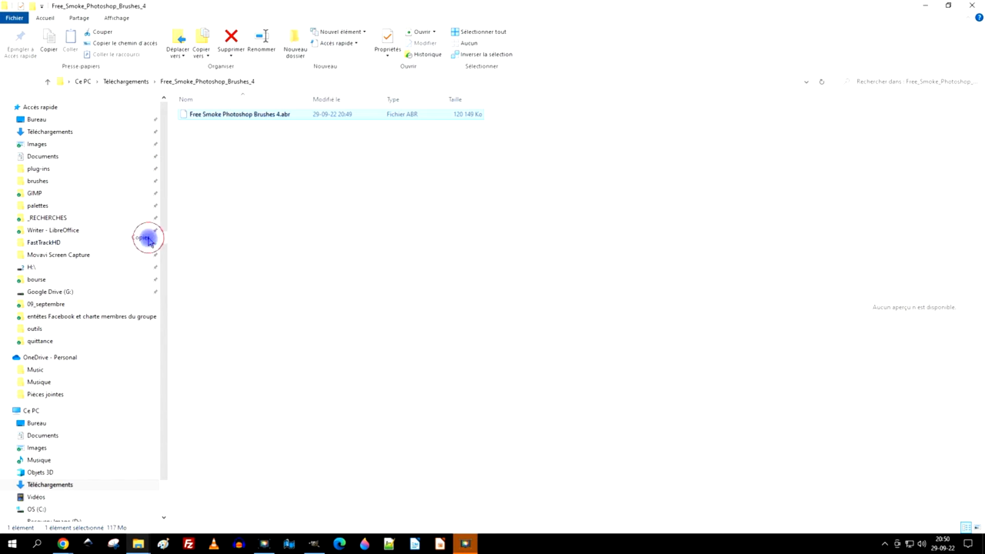
- Open GIMP Preferences and go to the Brosses page under Dossiers
{"action": "left_click", "coordinate": [314, 545]}
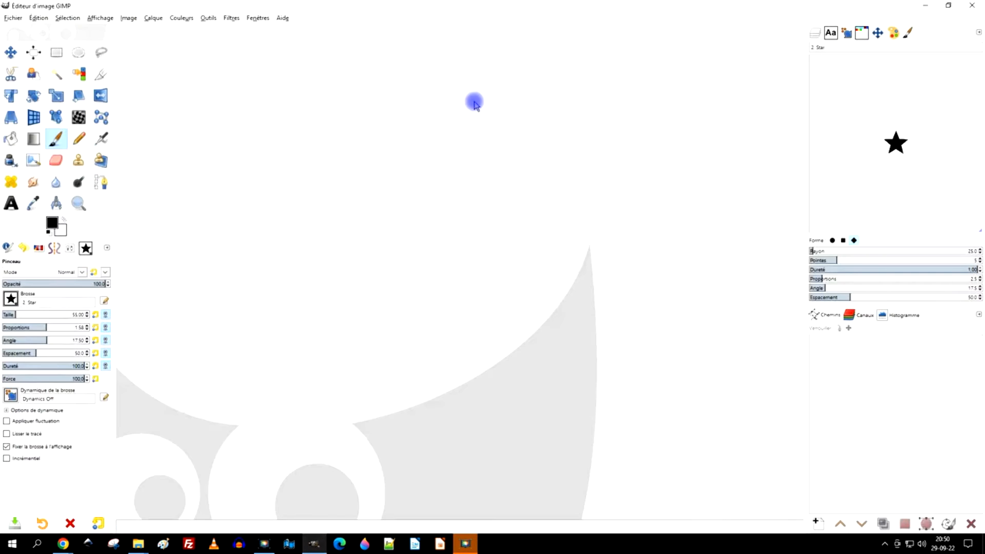
{"action": "left_click", "coordinate": [38, 18]}
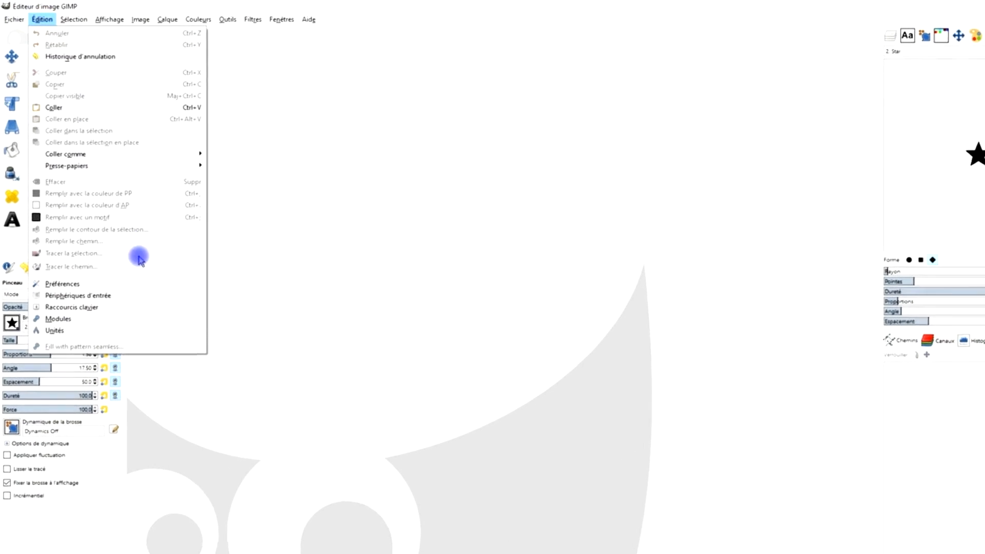
{"action": "left_click", "coordinate": [130, 300]}
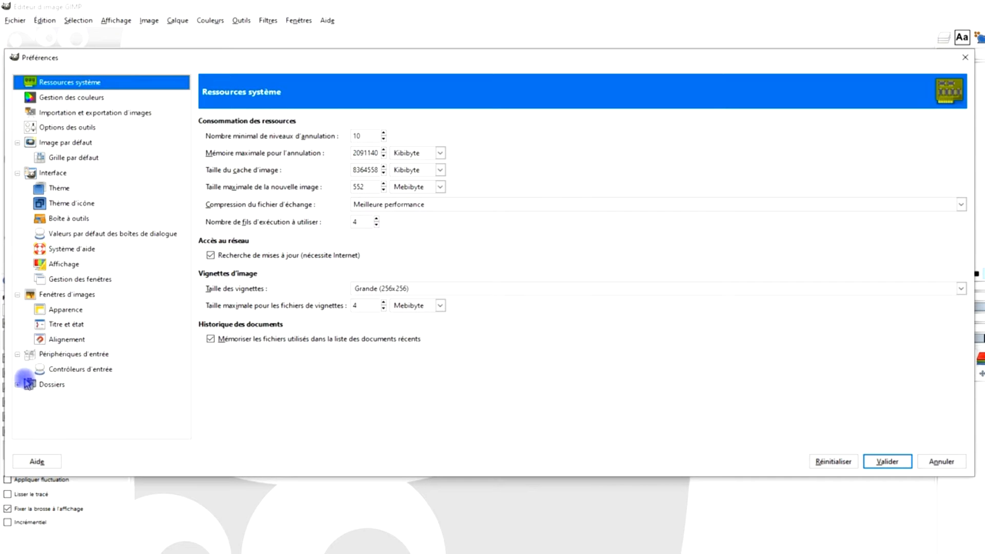
{"action": "left_click", "coordinate": [17, 386]}
{"action": "scroll", "coordinate": [103, 359], "scroll_direction": "down", "scroll_amount": 5}
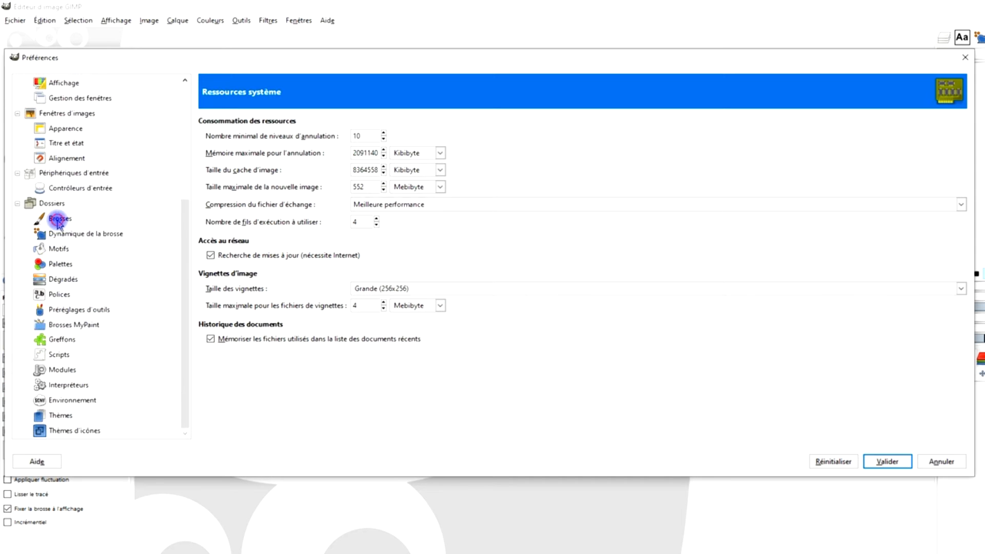
{"action": "left_click", "coordinate": [59, 220]}
- Browse the AppData GIMP 2.10 brushes folder and create a new subfolder named fumée-smoke
{"action": "left_click", "coordinate": [390, 208]}
{"action": "left_click", "coordinate": [938, 149]}
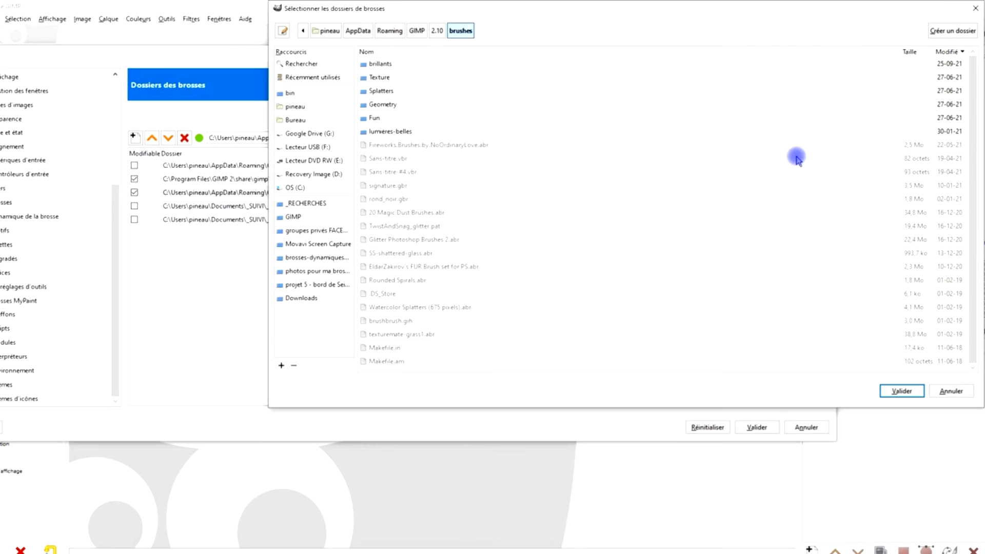
{"action": "left_click", "coordinate": [953, 31]}
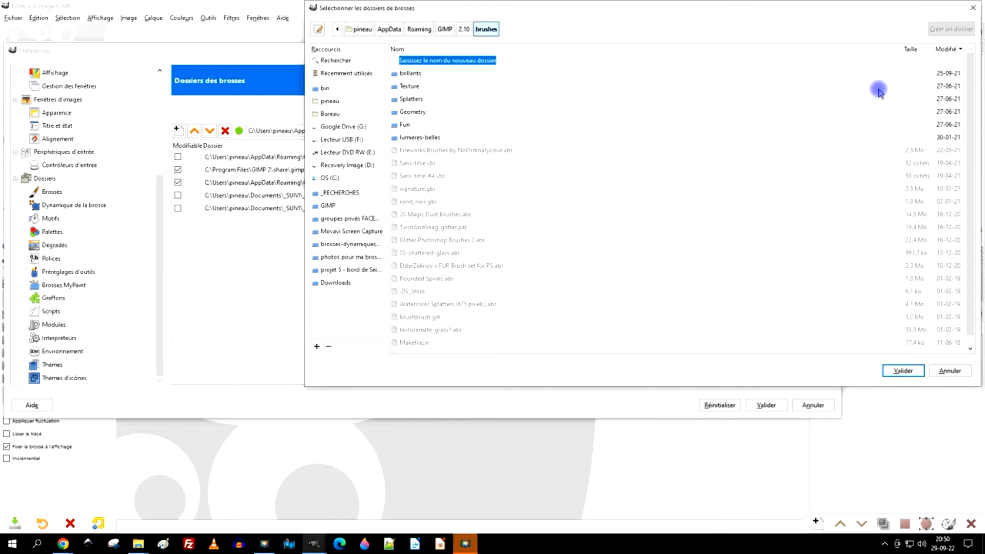
{"action": "key", "text": "BackSpace"}
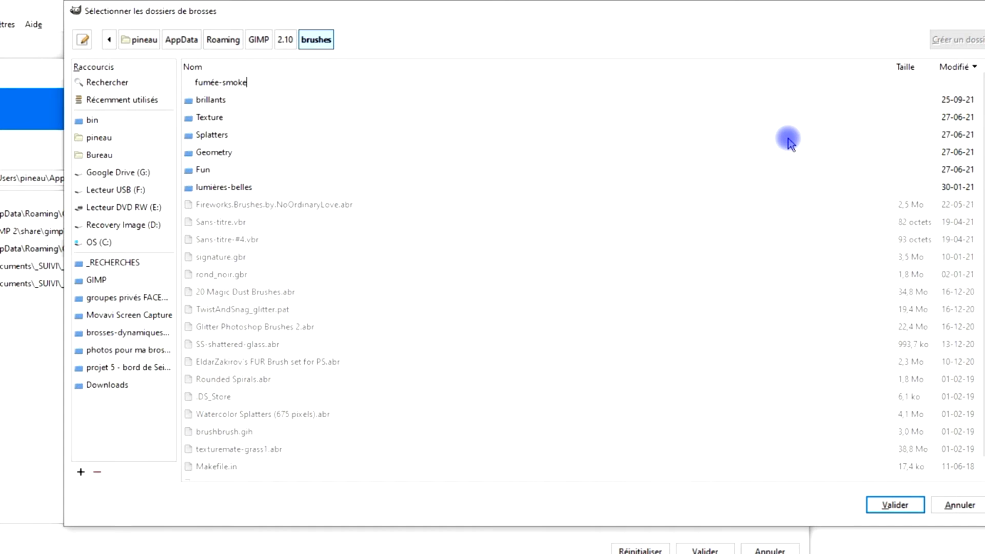
{"action": "key", "text": "Return"}
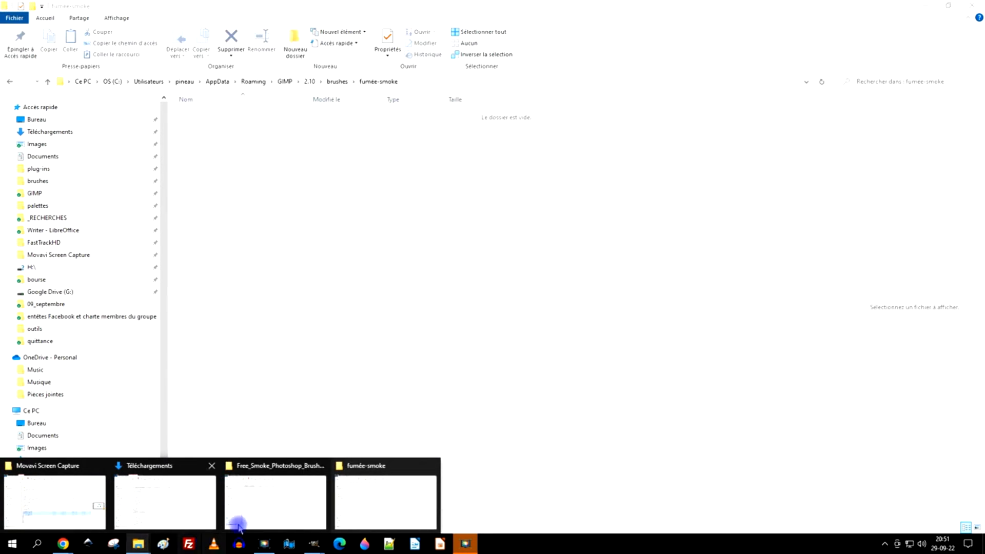
- Copy Free Smoke Photoshop Brushes 4.abr from the extracted folder and paste it into the fumée-smoke brushes folder
{"action": "left_click", "coordinate": [260, 487]}
{"action": "right_click", "coordinate": [250, 115]}
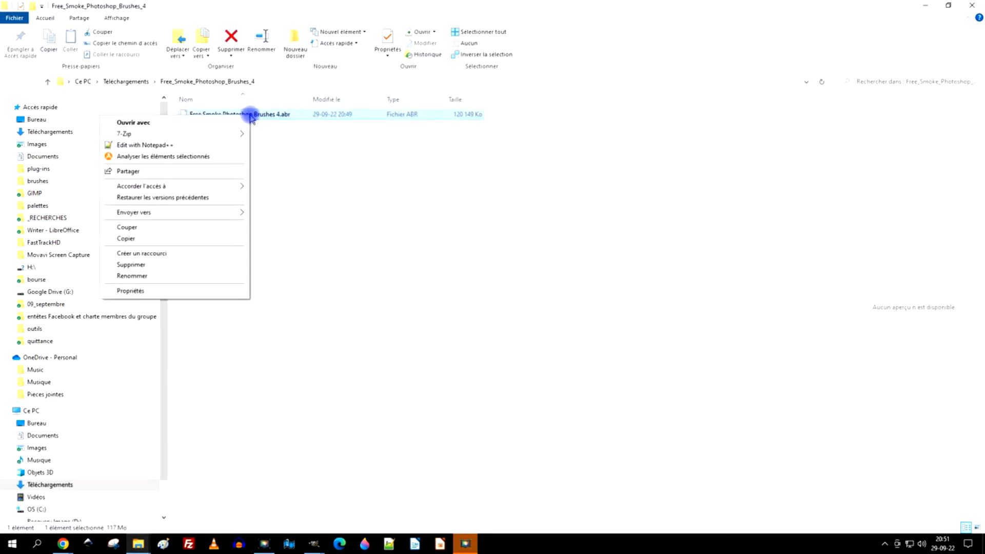
{"action": "left_click", "coordinate": [126, 237]}
{"action": "left_click", "coordinate": [139, 543]}
{"action": "left_click", "coordinate": [373, 500]}
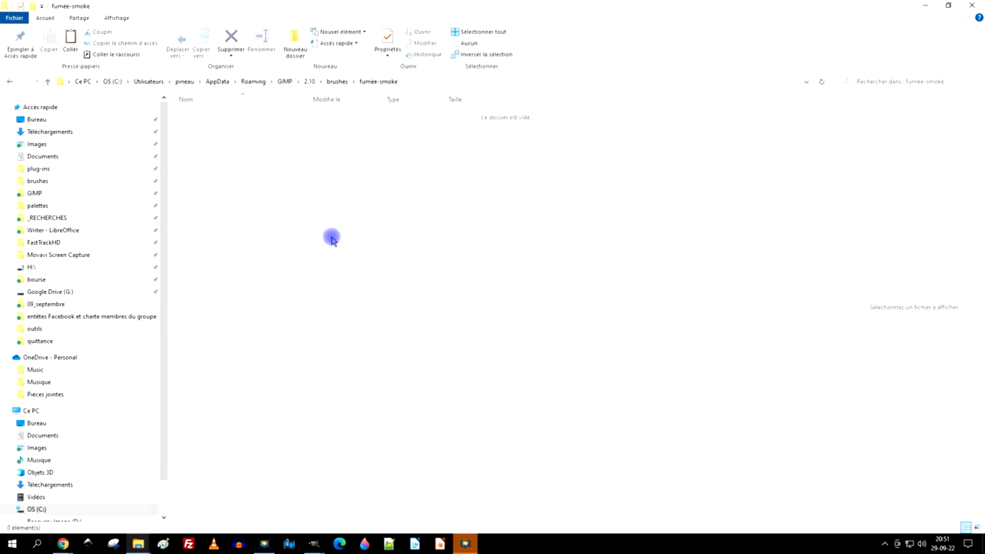
{"action": "right_click", "coordinate": [316, 160]}
{"action": "left_click", "coordinate": [244, 234]}
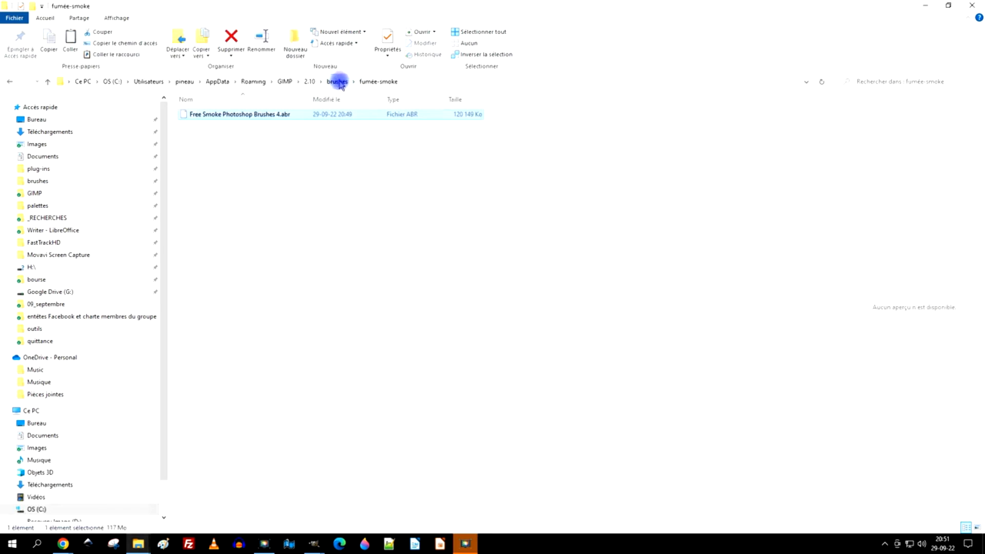
- Return to the GIMP Preferences brush folders page
{"action": "left_click", "coordinate": [352, 284]}
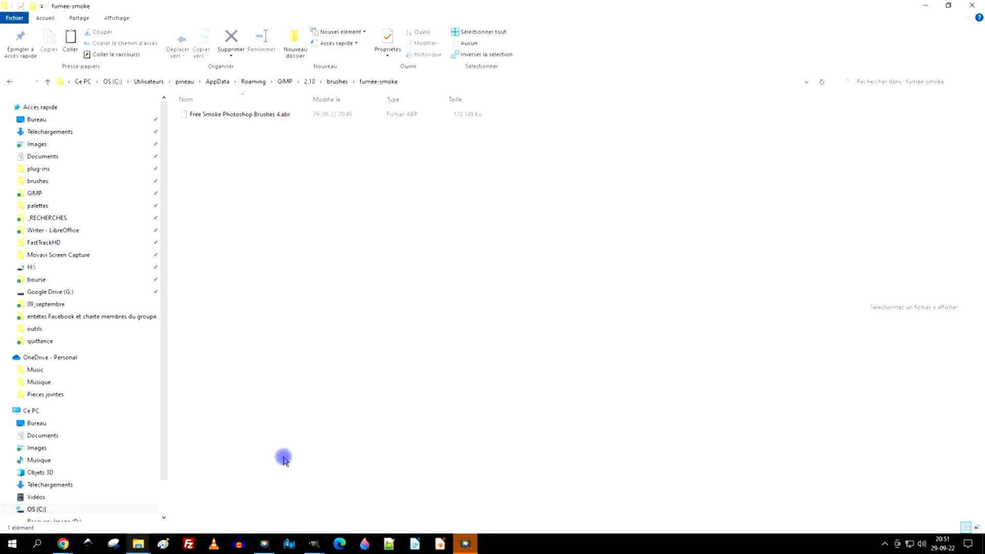
{"action": "left_click", "coordinate": [314, 545]}
{"action": "left_click", "coordinate": [356, 487]}
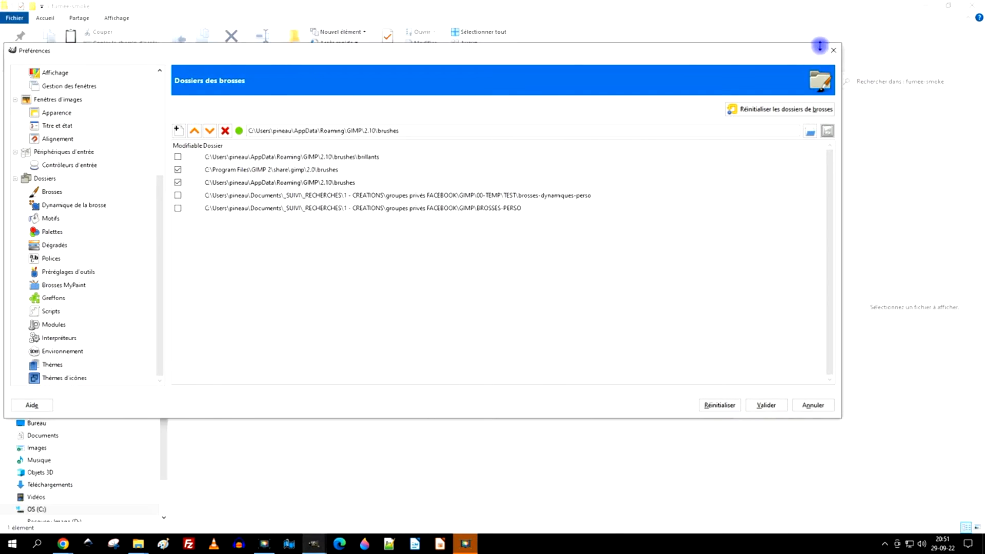
- Close the Preferences dialog and switch back to the GIMP window
{"action": "left_click", "coordinate": [833, 50]}
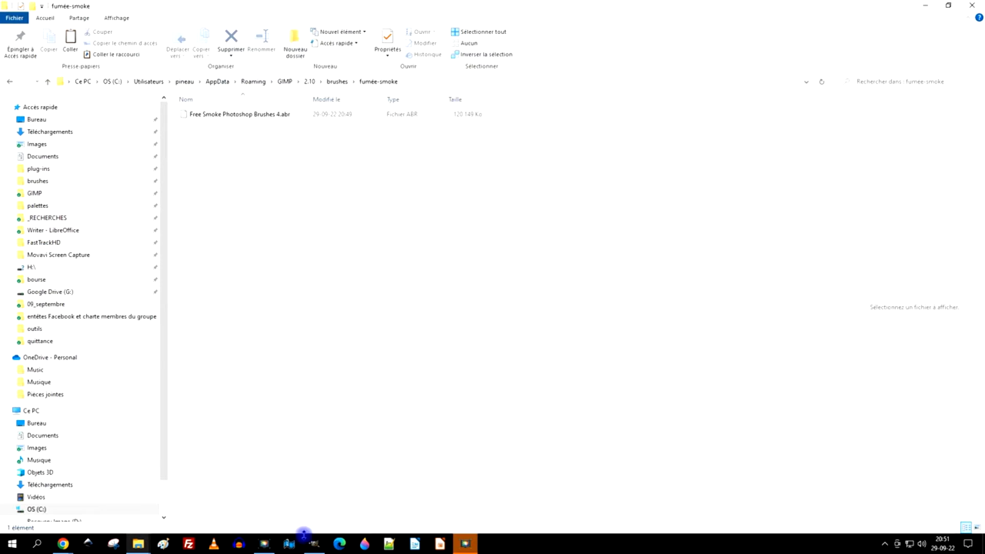
{"action": "left_click", "coordinate": [313, 543]}
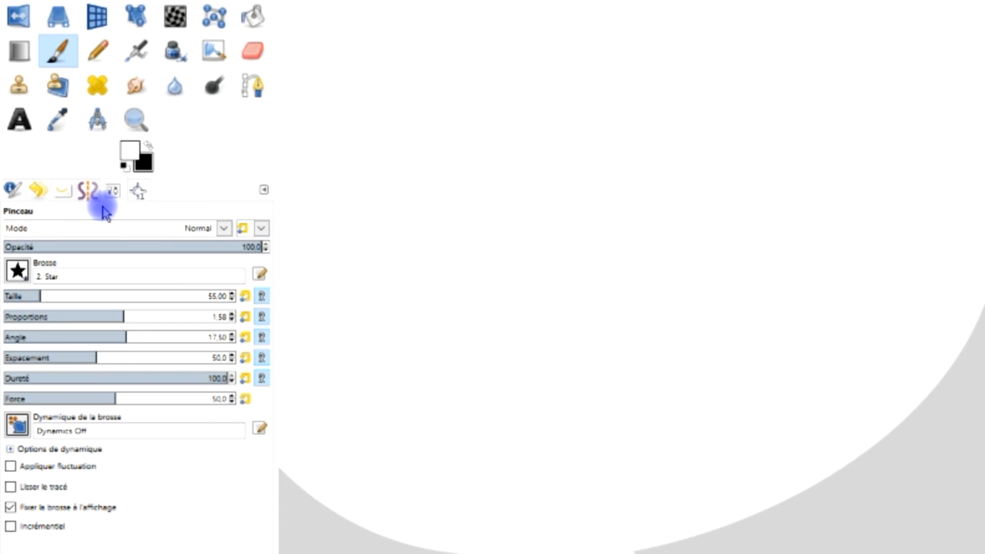
- Open the brush selector dialog from the Paintbrush tool options' brush picker
{"action": "left_click", "coordinate": [114, 192]}
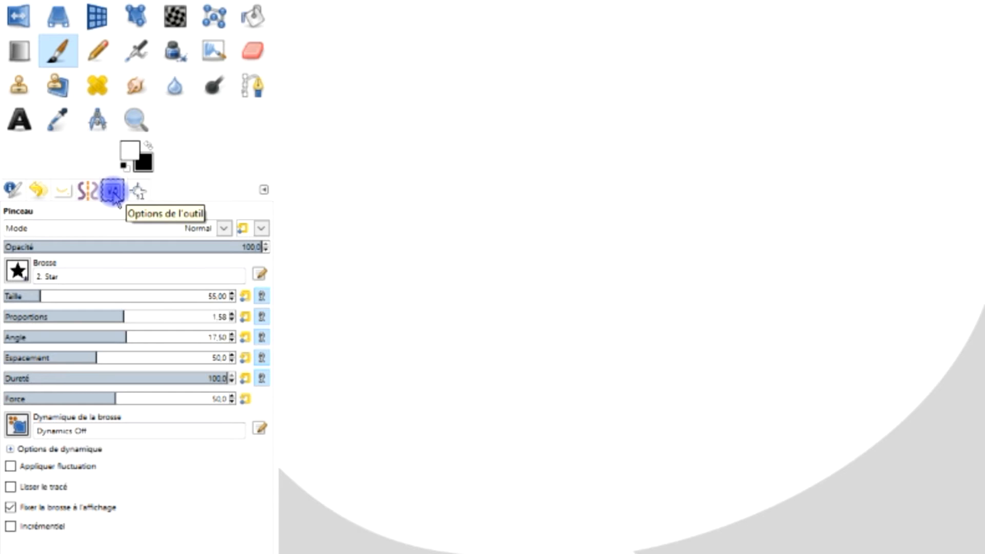
{"action": "left_click", "coordinate": [18, 269]}
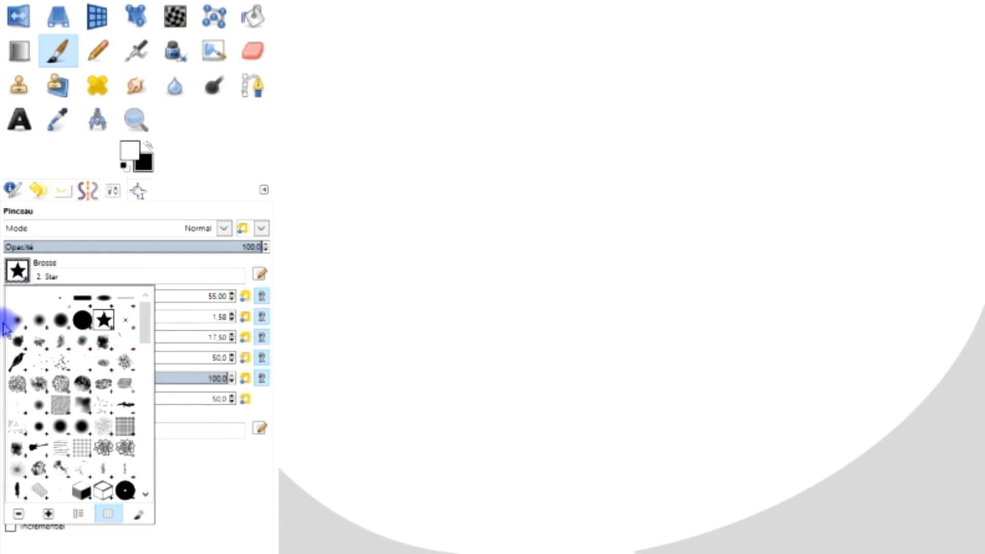
{"action": "left_click", "coordinate": [19, 277]}
{"action": "left_click", "coordinate": [18, 278]}
{"action": "left_click", "coordinate": [139, 515]}
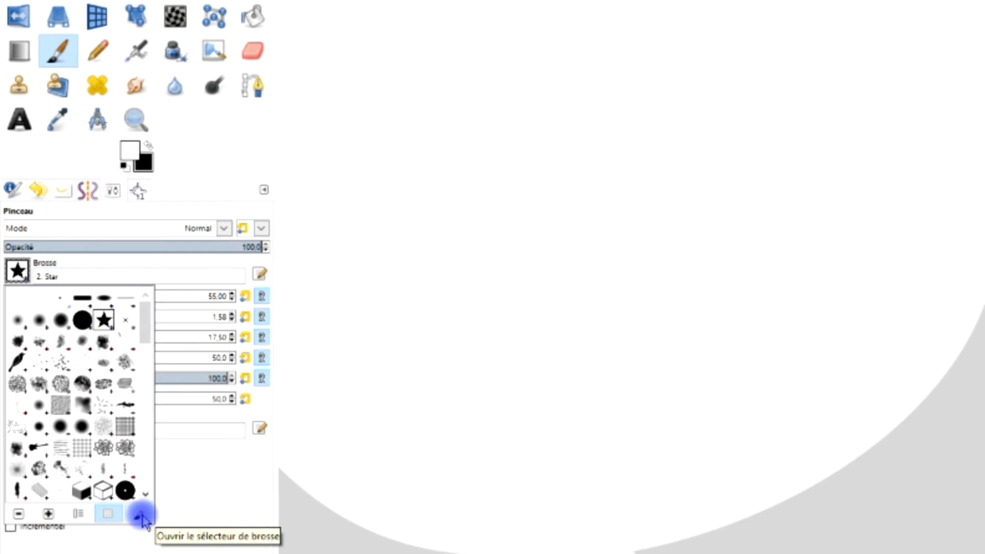
{"action": "left_click", "coordinate": [141, 515]}
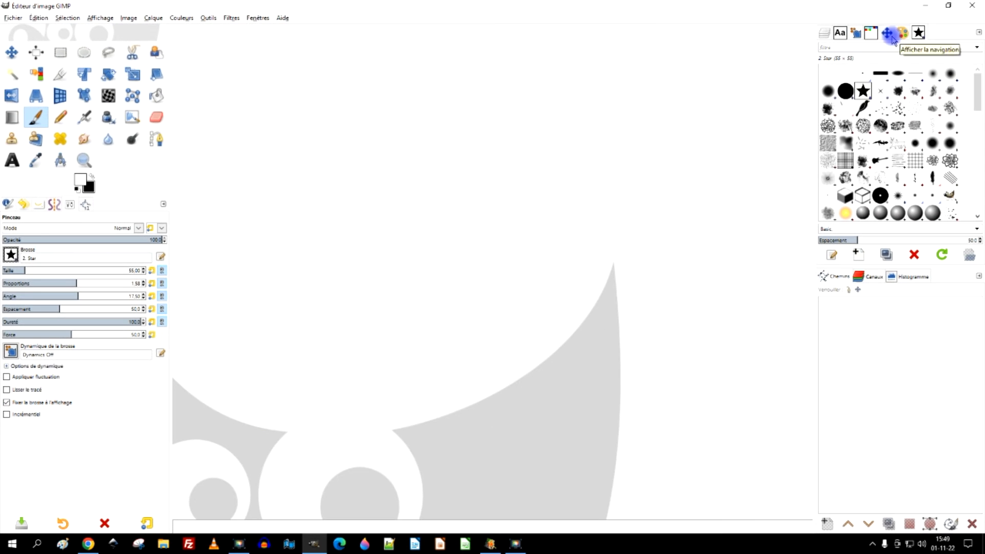
- Dock the Brushes tab into the left panel beside the tool options
{"action": "left_click_drag", "start_coordinate": [918, 33], "coordinate": [351, 222]}
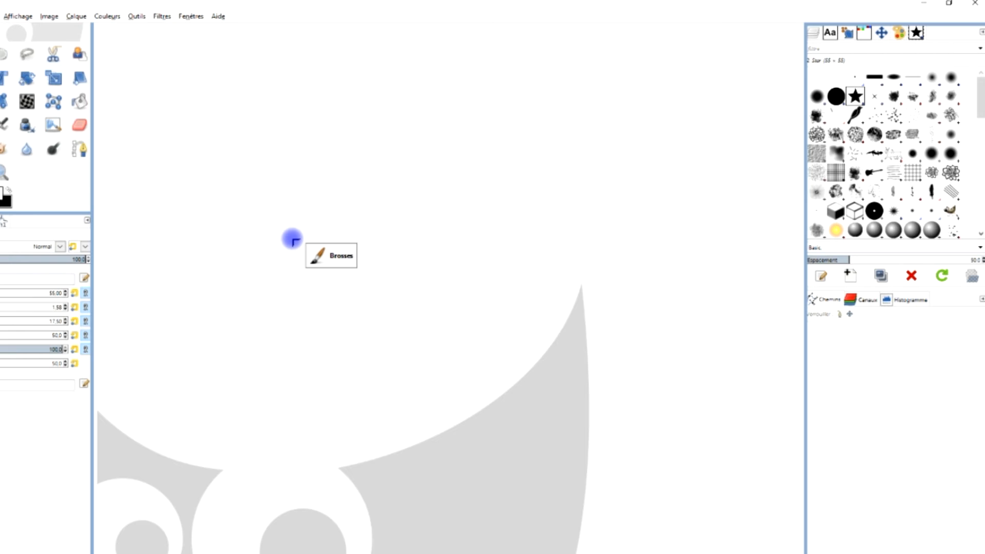
{"action": "left_click_drag", "start_coordinate": [292, 240], "coordinate": [23, 222]}
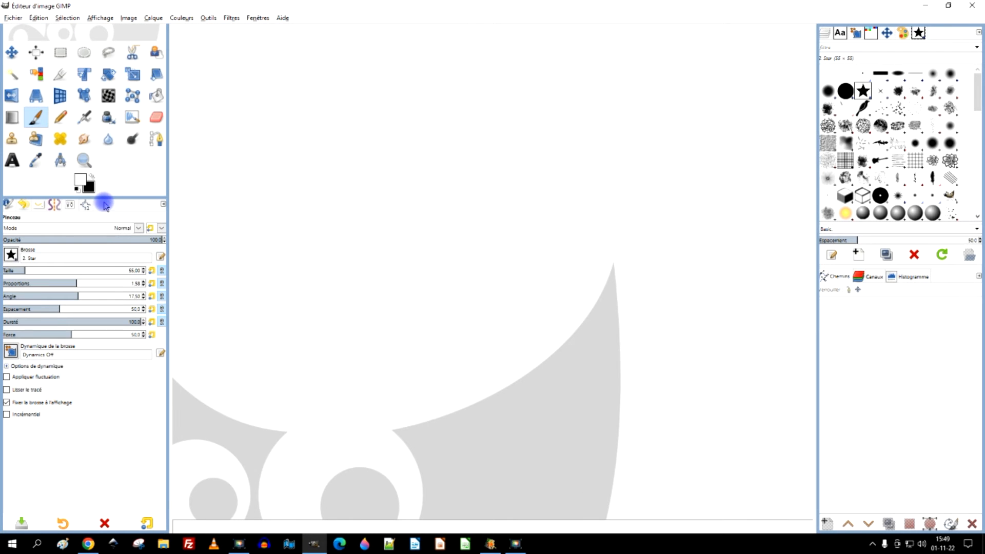
{"action": "left_click_drag", "start_coordinate": [105, 206], "coordinate": [132, 214]}
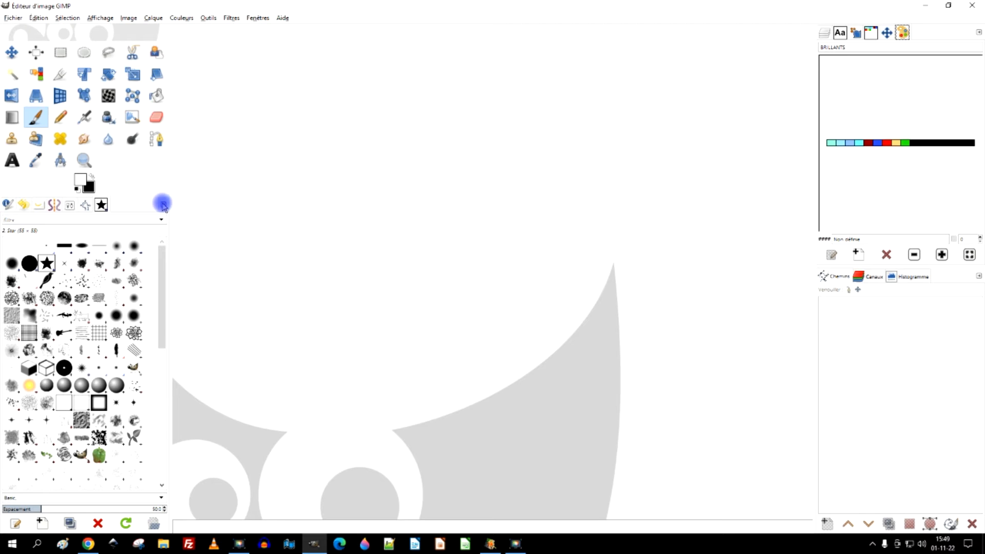
- Refresh the brushes list from the brush selector
{"action": "left_click", "coordinate": [68, 208]}
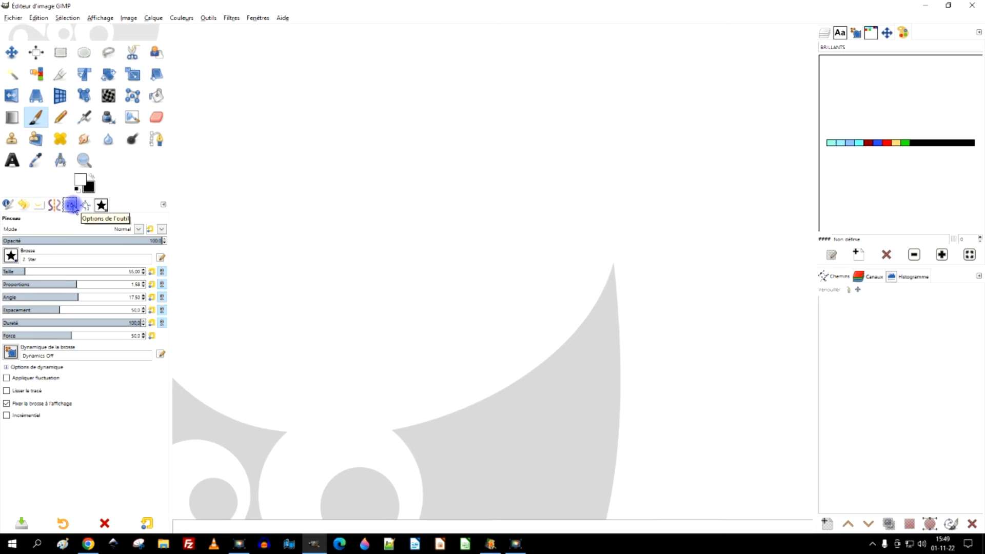
{"action": "left_click", "coordinate": [10, 255]}
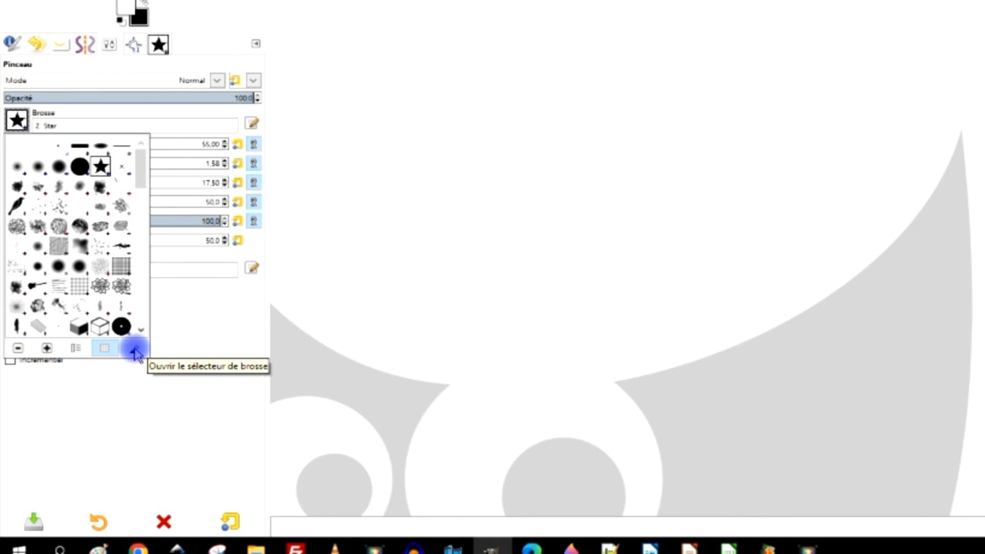
{"action": "left_click", "coordinate": [136, 353]}
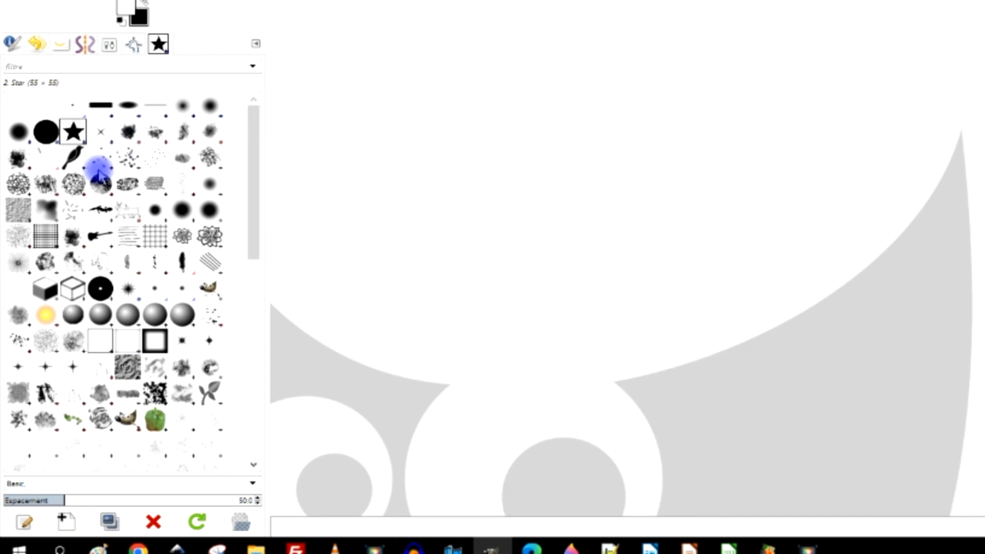
{"action": "left_click", "coordinate": [196, 523]}
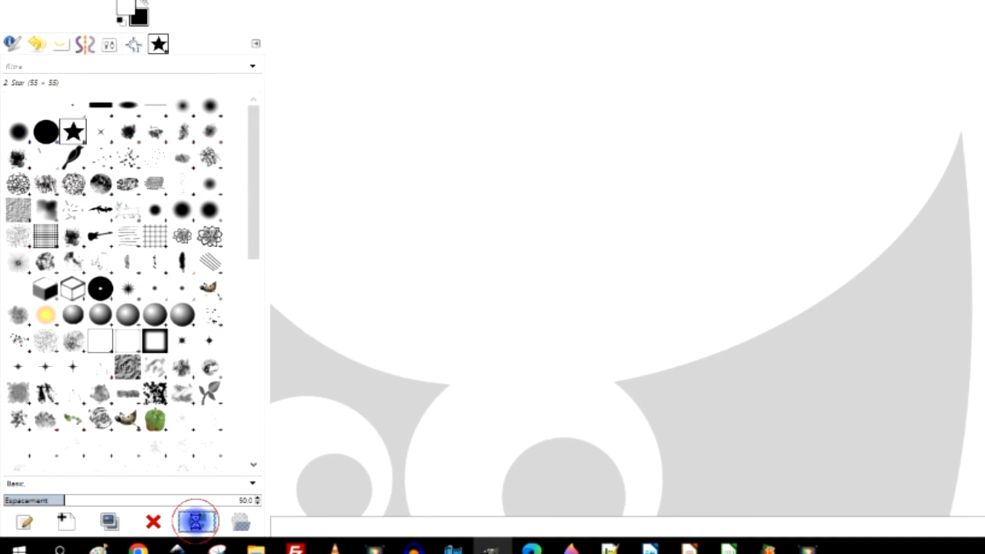
- Filter the brushes by the fumée-smoke tag and select a Free Smoke Photoshop Brushes 4 brush
{"action": "left_click", "coordinate": [253, 68]}
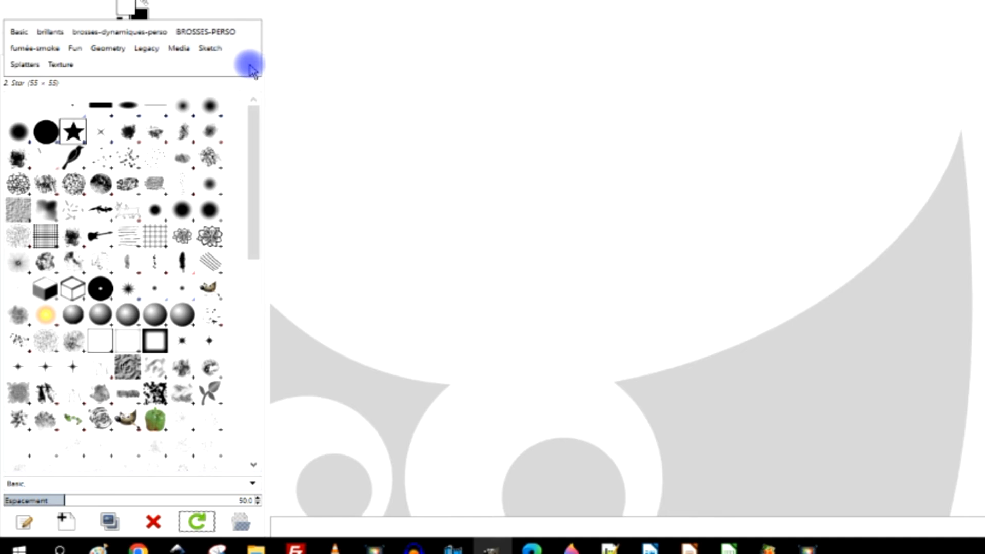
{"action": "left_click", "coordinate": [255, 70]}
{"action": "left_click", "coordinate": [257, 72]}
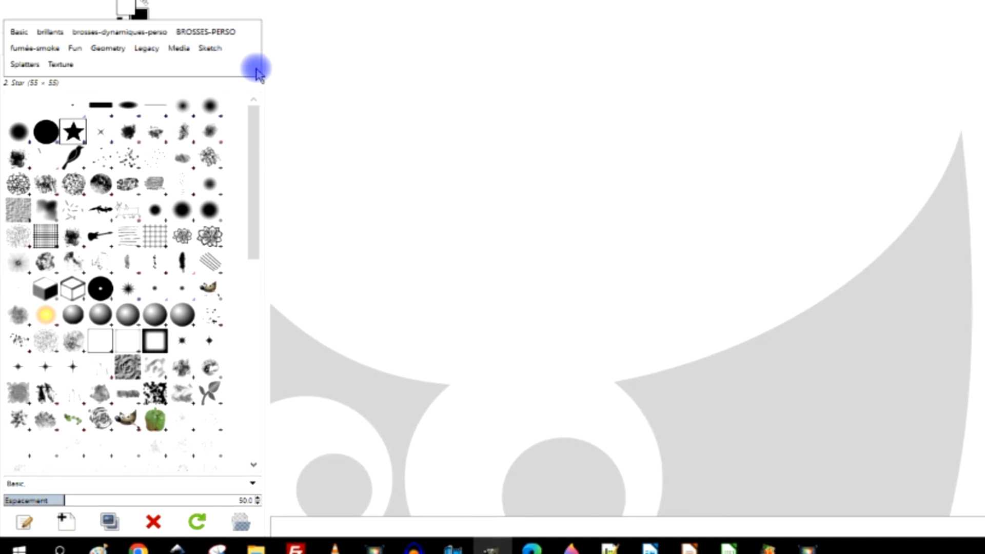
{"action": "left_click", "coordinate": [257, 72]}
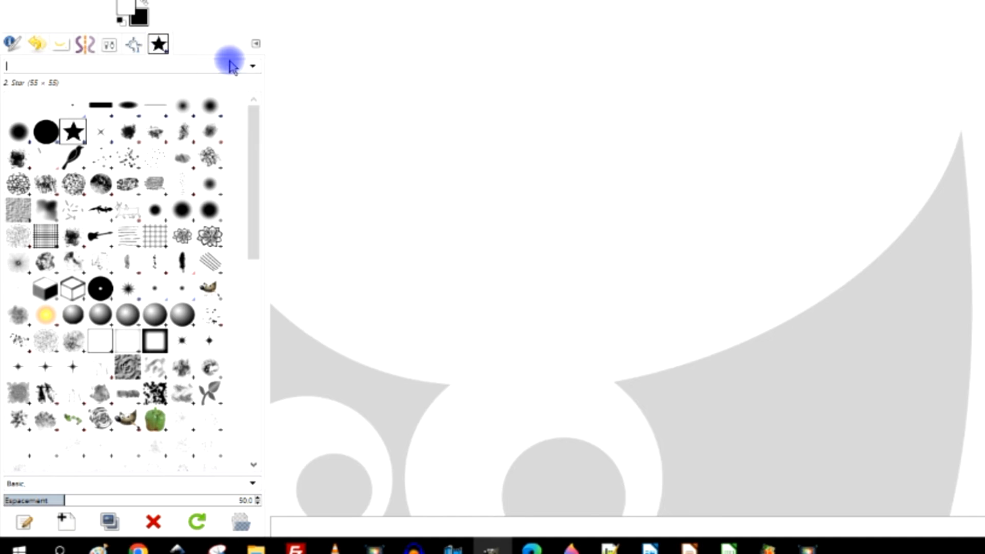
{"action": "left_click", "coordinate": [252, 66]}
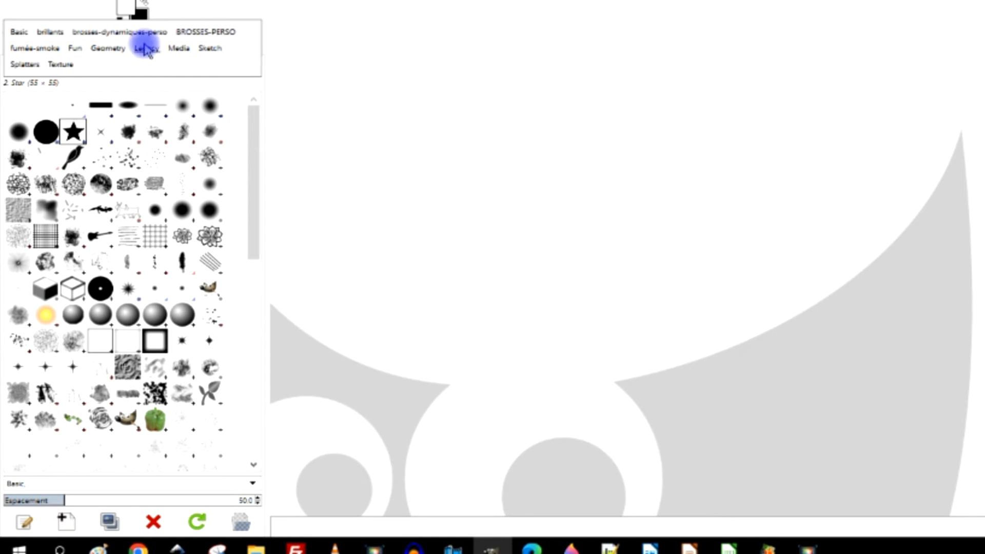
{"action": "left_click", "coordinate": [44, 50]}
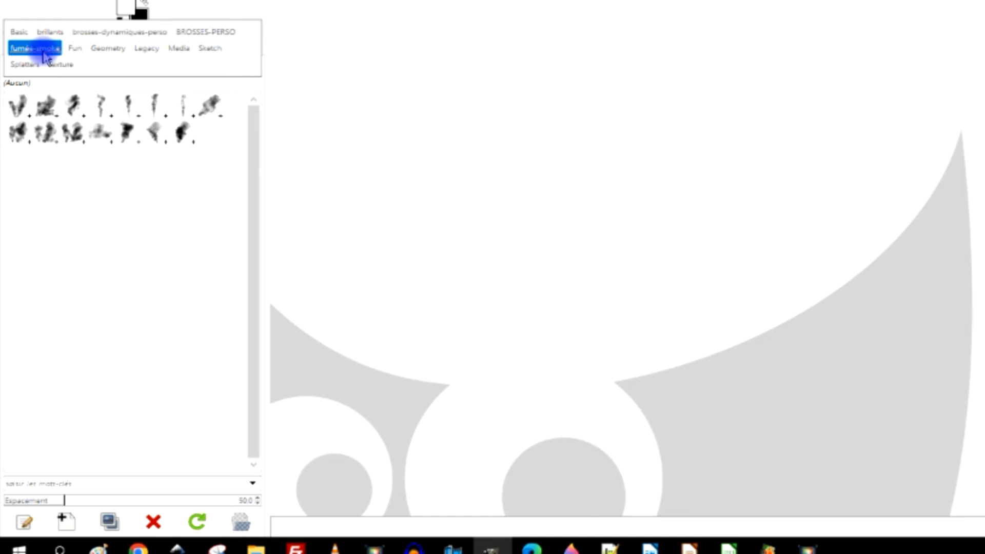
{"action": "left_click", "coordinate": [100, 105]}
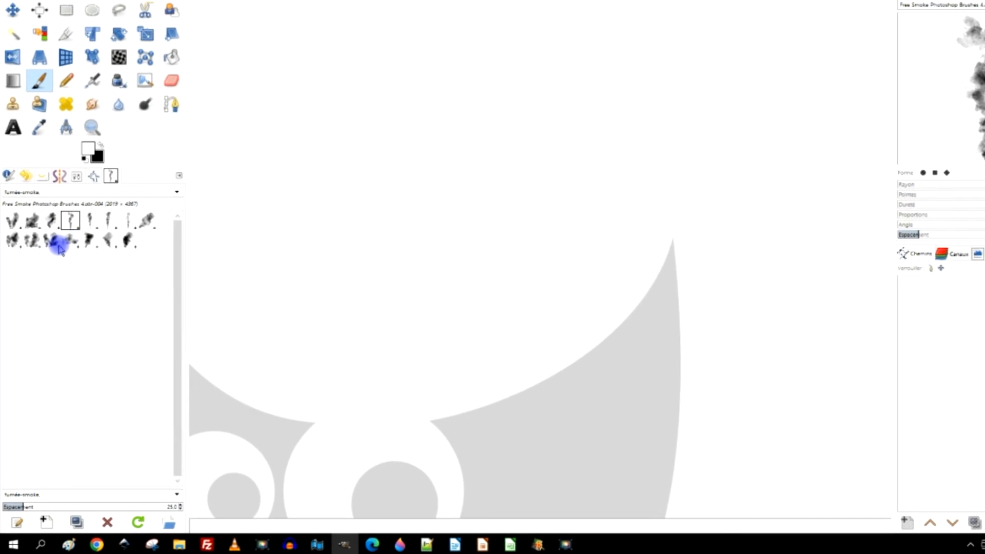
- Check the selected smoke brush in the tool options and reopen the brush selector
{"action": "left_click", "coordinate": [64, 175]}
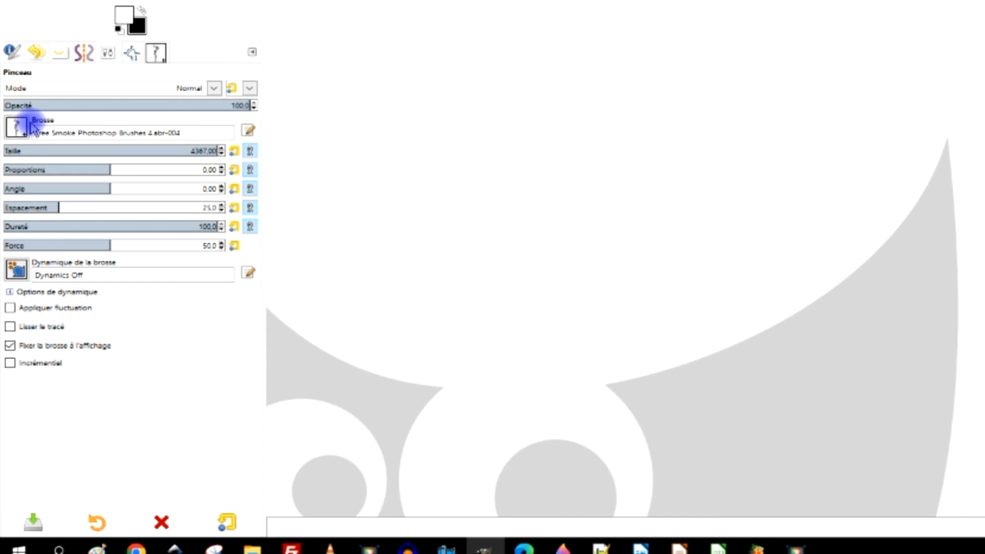
{"action": "left_click", "coordinate": [16, 126]}
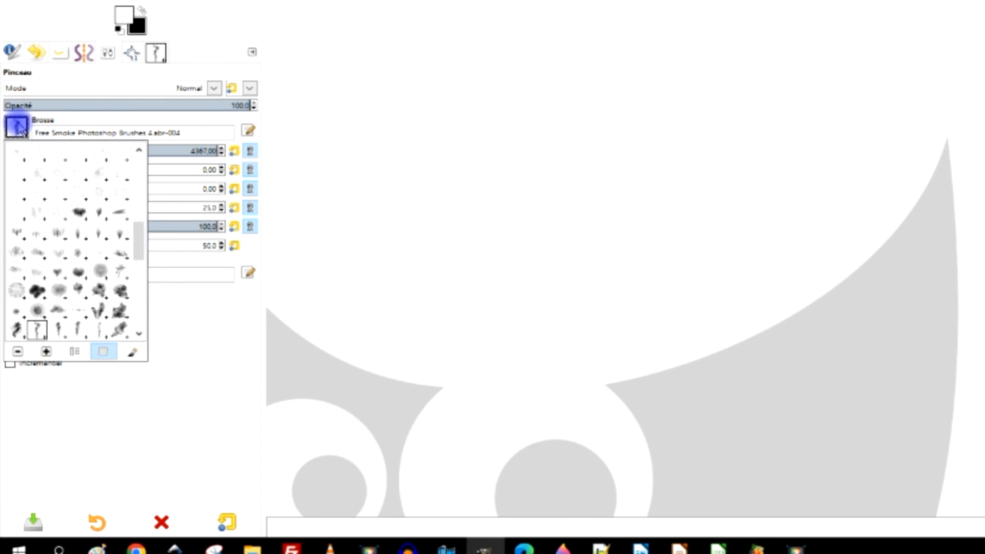
{"action": "left_click", "coordinate": [132, 353]}
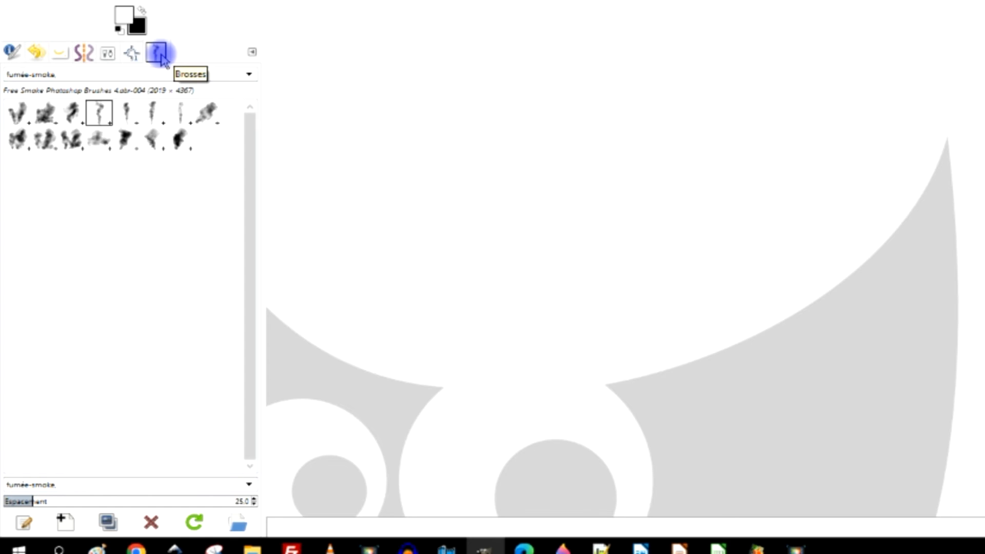
- Browse the brillants, Fun, Geometry and fumée-smoke brush tags, then clear the tag filter
{"action": "left_click", "coordinate": [248, 78]}
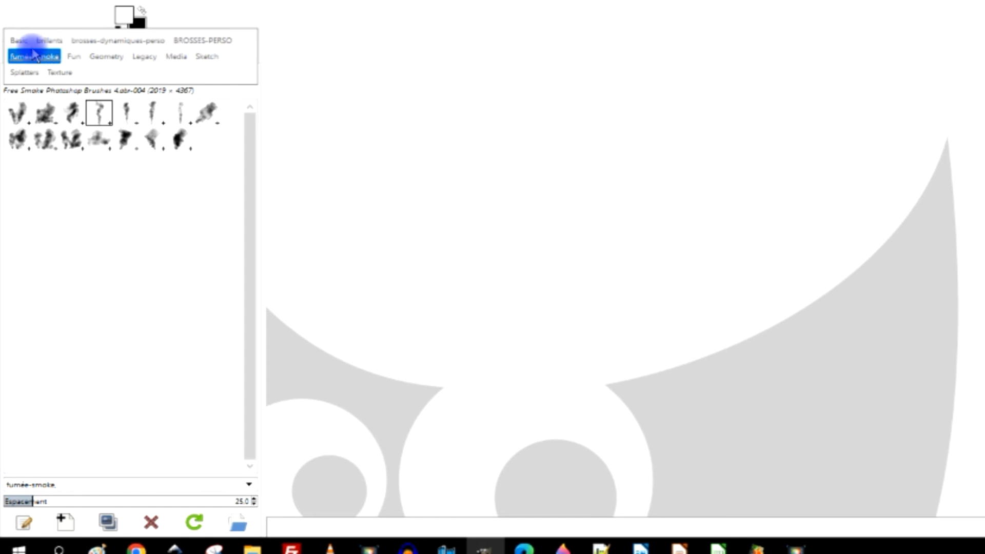
{"action": "left_click", "coordinate": [49, 58]}
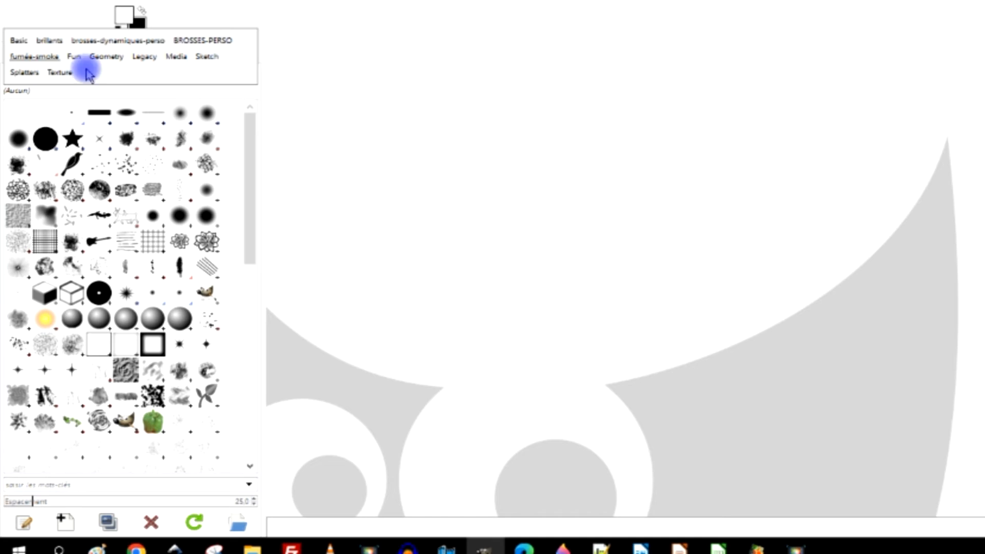
{"action": "left_click", "coordinate": [47, 40]}
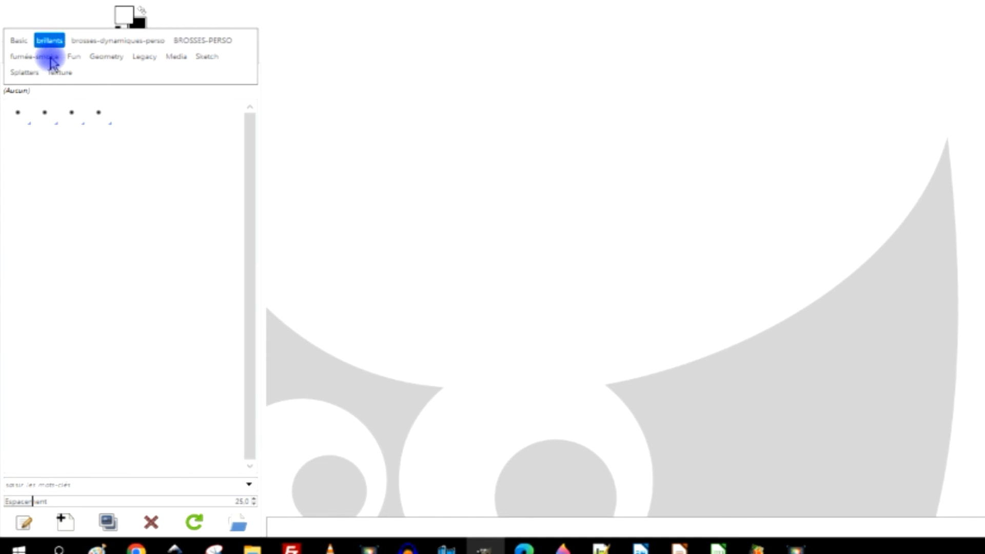
{"action": "left_click", "coordinate": [50, 42]}
{"action": "left_click", "coordinate": [76, 56]}
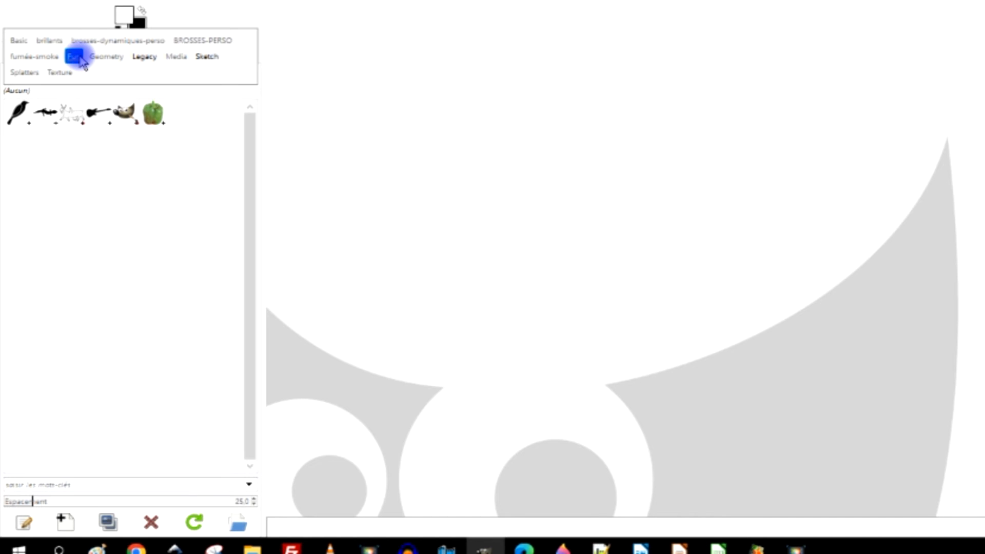
{"action": "left_click", "coordinate": [78, 58]}
{"action": "left_click", "coordinate": [109, 58]}
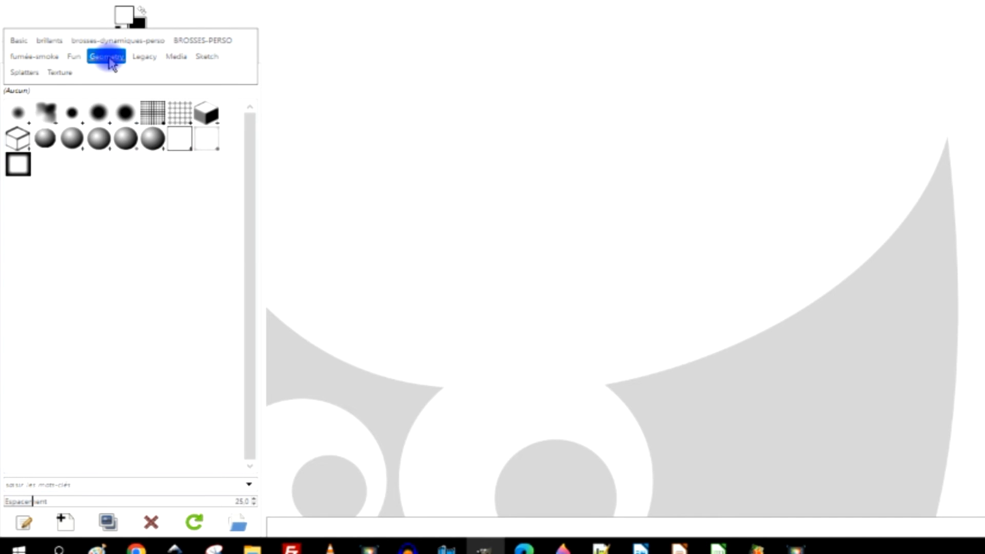
{"action": "left_click", "coordinate": [109, 57]}
{"action": "left_click", "coordinate": [32, 57]}
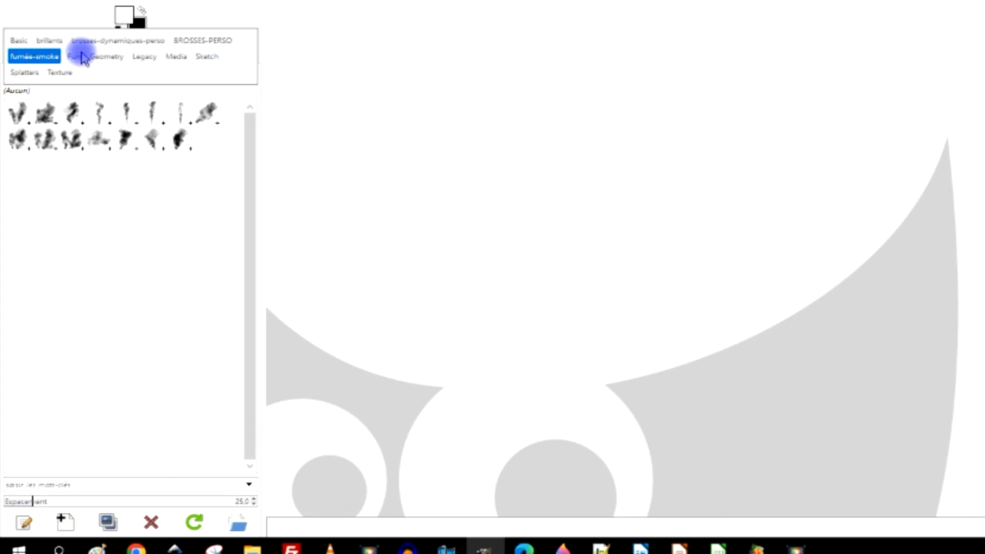
{"action": "left_click", "coordinate": [51, 59]}
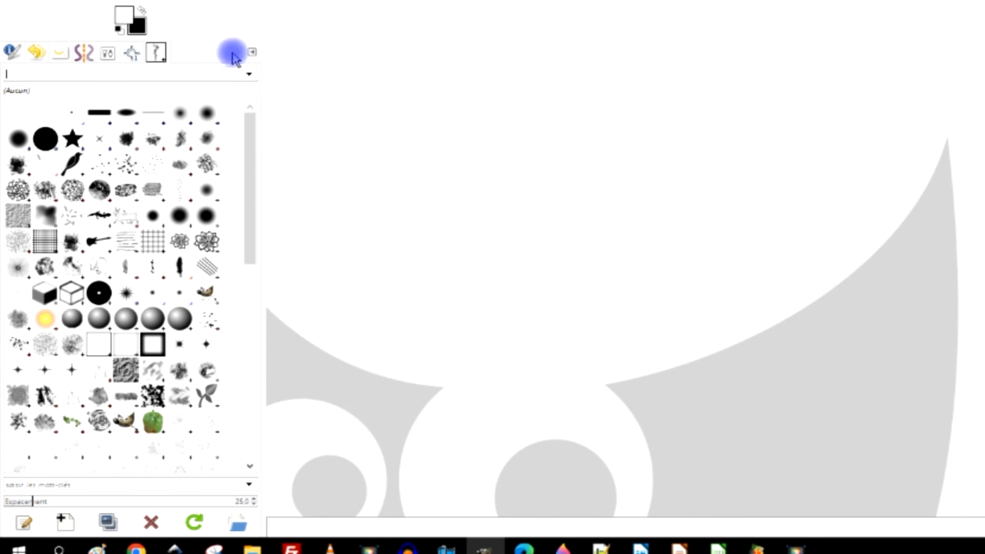
- Close the Brushes tab in the left panel
{"action": "left_click", "coordinate": [252, 53]}
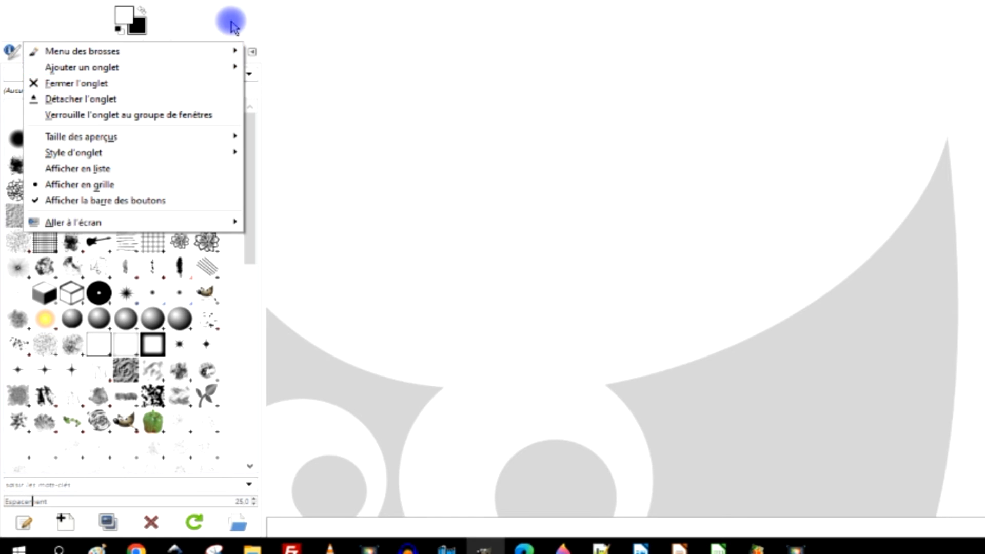
{"action": "left_click", "coordinate": [250, 53]}
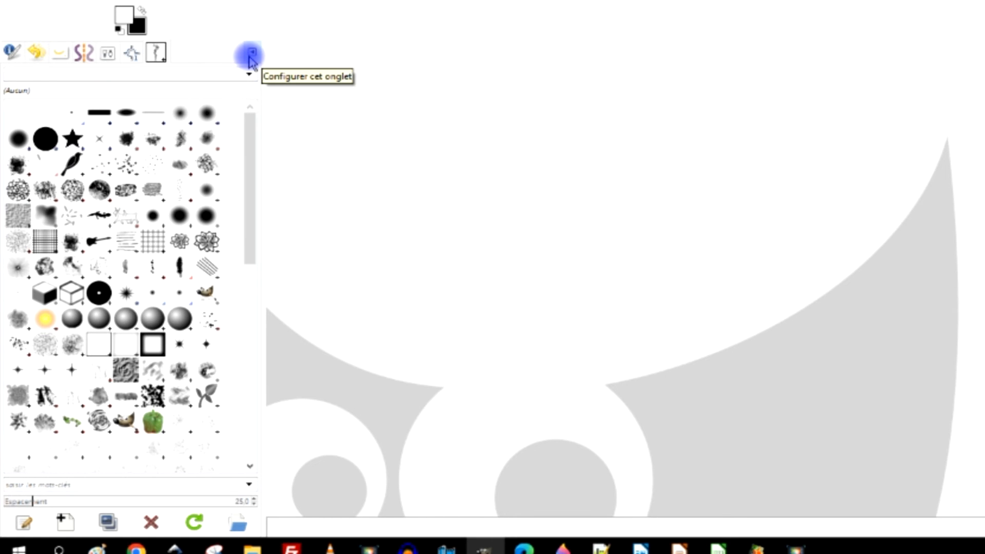
{"action": "left_click", "coordinate": [250, 54]}
{"action": "left_click", "coordinate": [113, 83]}
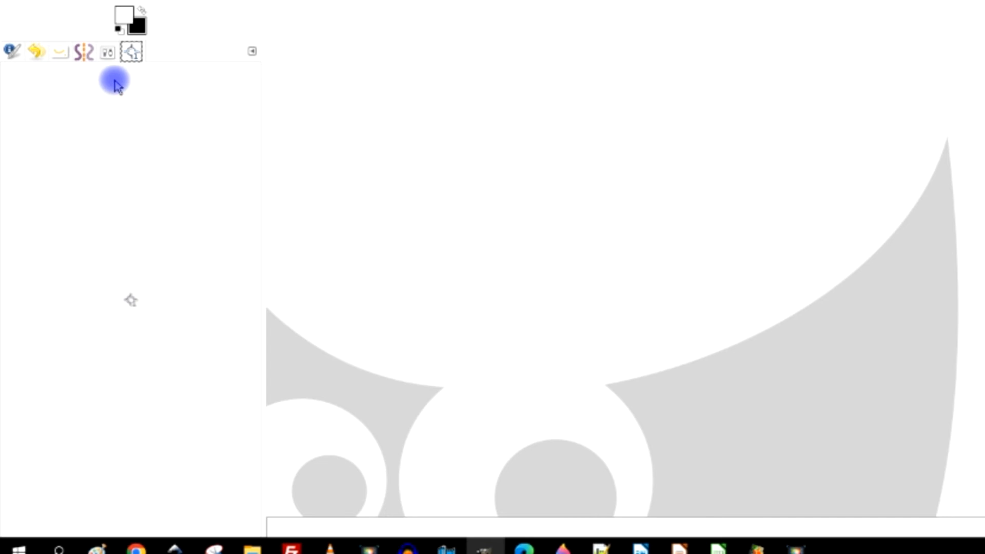
- Reopen the brushes dialog from the Paintbrush tool options to view the selected smoke brush
{"action": "left_click", "coordinate": [111, 55]}
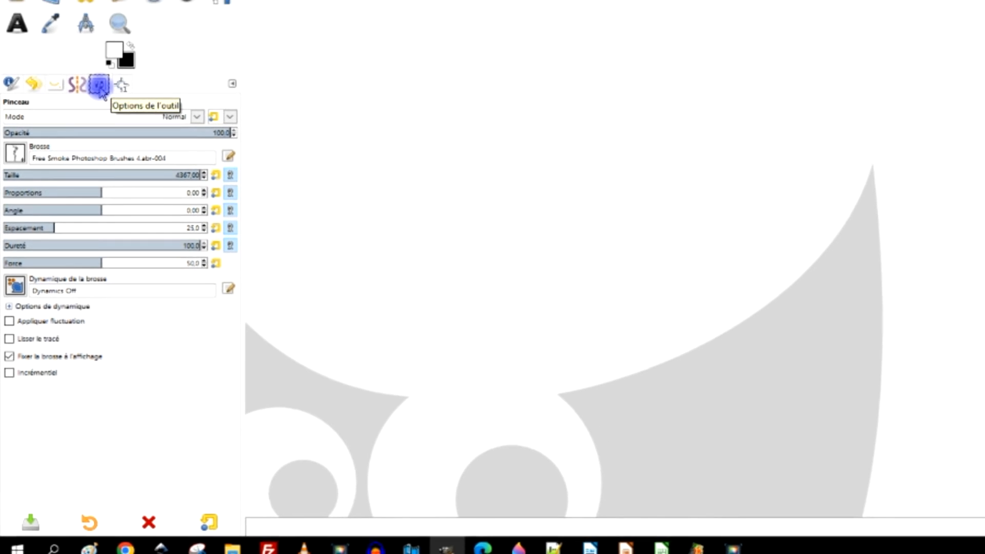
{"action": "left_click", "coordinate": [15, 153]}
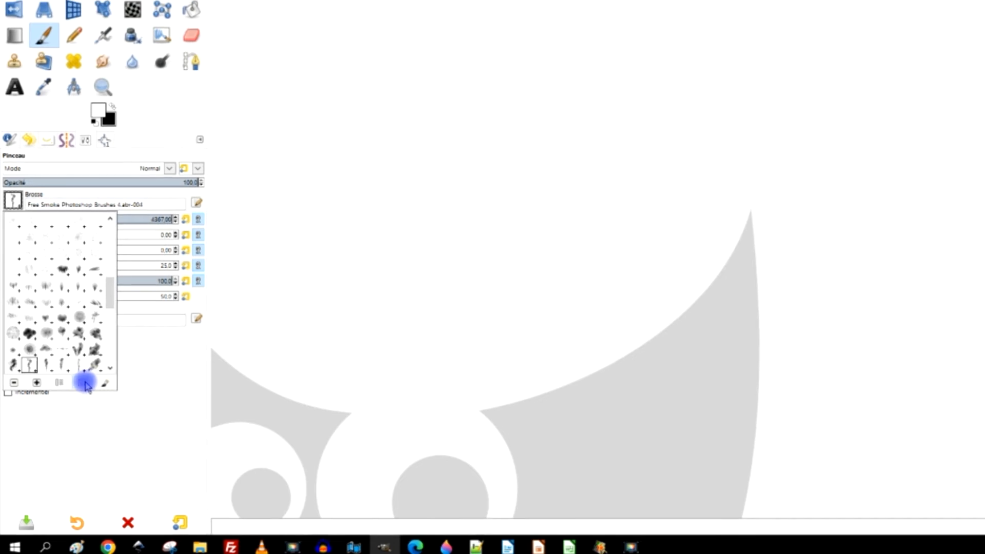
{"action": "left_click", "coordinate": [104, 383]}
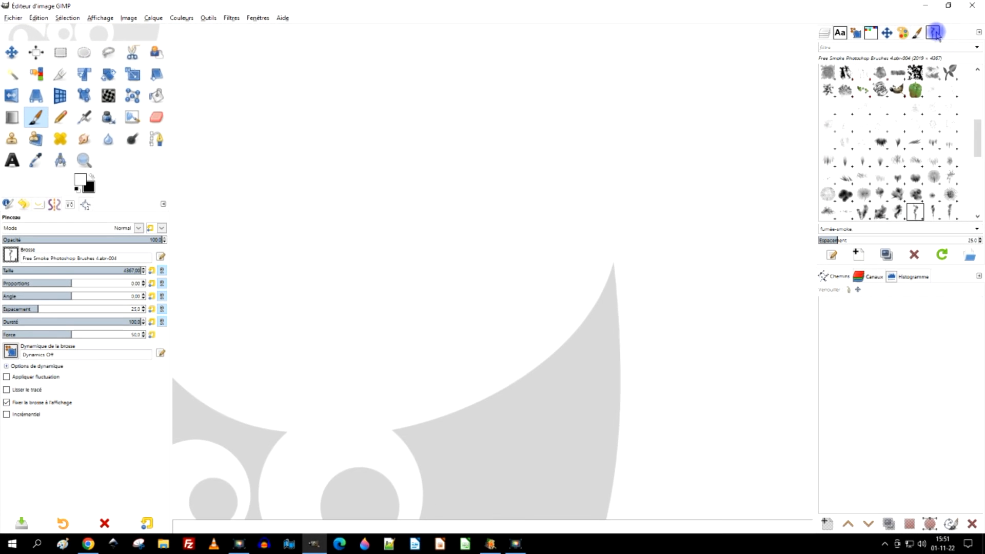
- Remove the Brushes dialog from the right dock and add a Brushes tab to the left dock instead
{"action": "mouse_move", "coordinate": [934, 32]}
{"action": "left_mouse_down"}
{"action": "mouse_move", "coordinate": [534, 163]}
{"action": "mouse_move", "coordinate": [136, 222]}
{"action": "mouse_move", "coordinate": [205, 154]}
{"action": "mouse_move", "coordinate": [254, 149]}
{"action": "left_mouse_up"}
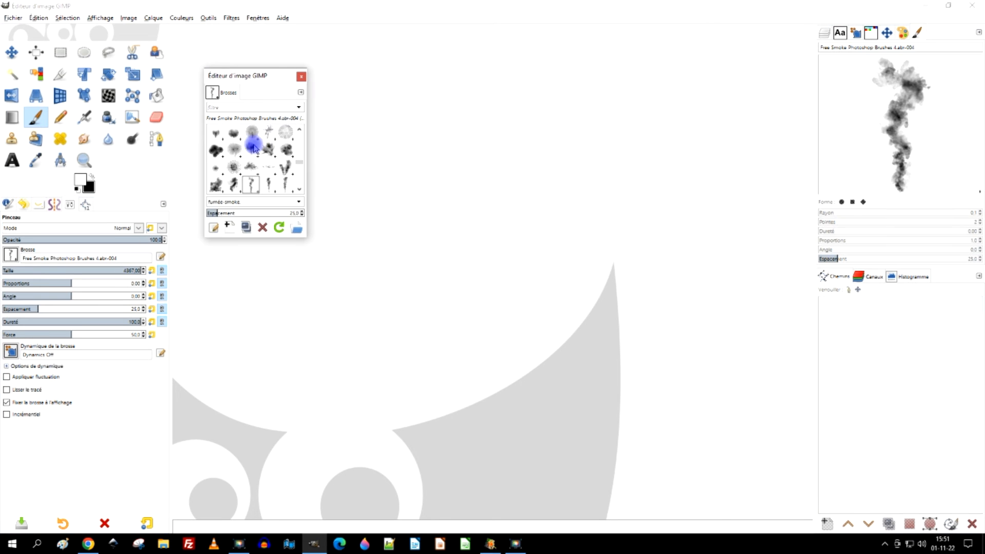
{"action": "left_click", "coordinate": [301, 76]}
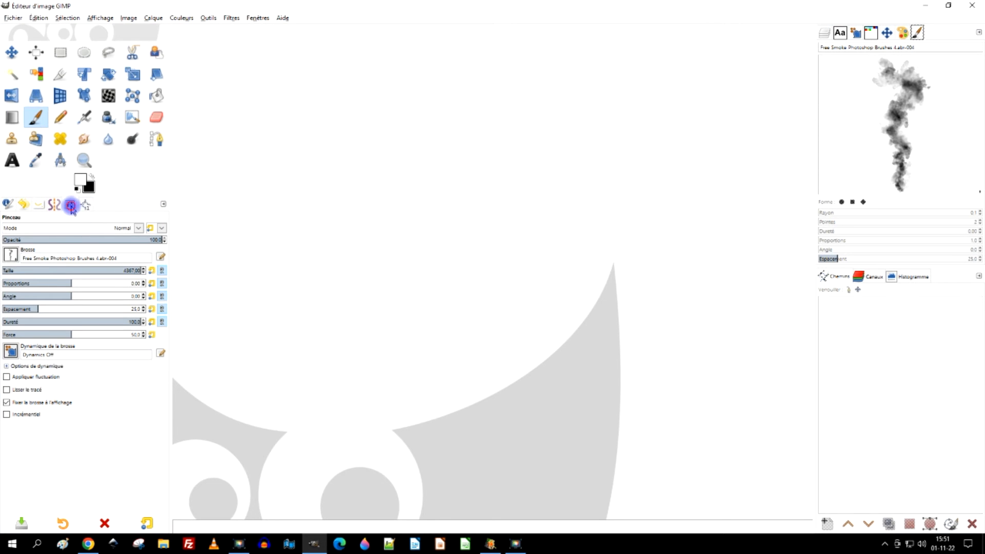
{"action": "left_click", "coordinate": [162, 204]}
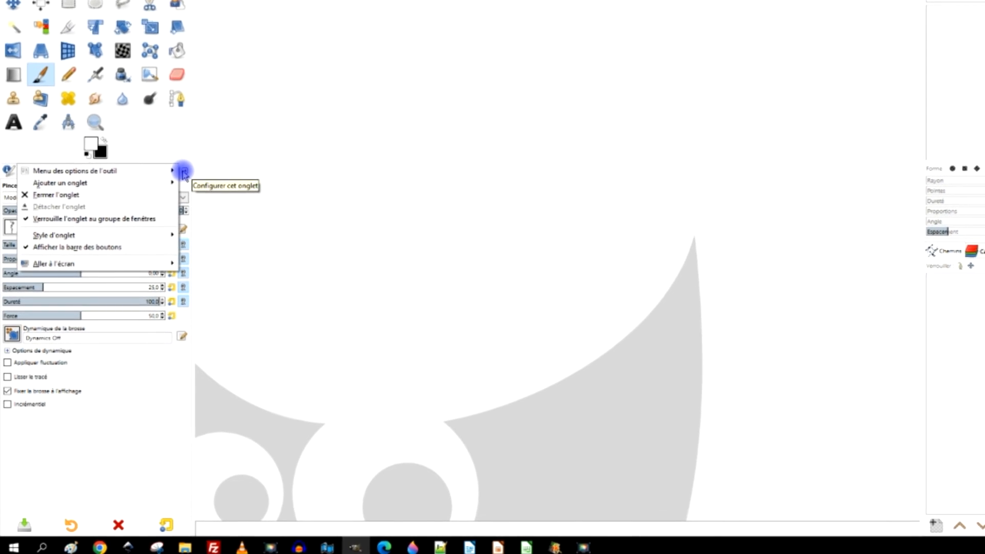
{"action": "mouse_move", "coordinate": [117, 185]}
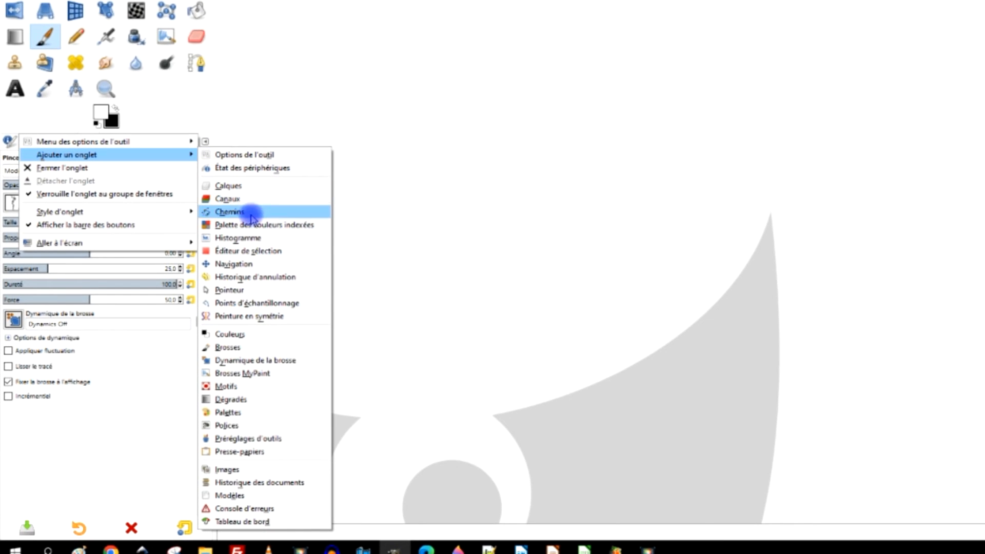
{"action": "left_click", "coordinate": [228, 349]}
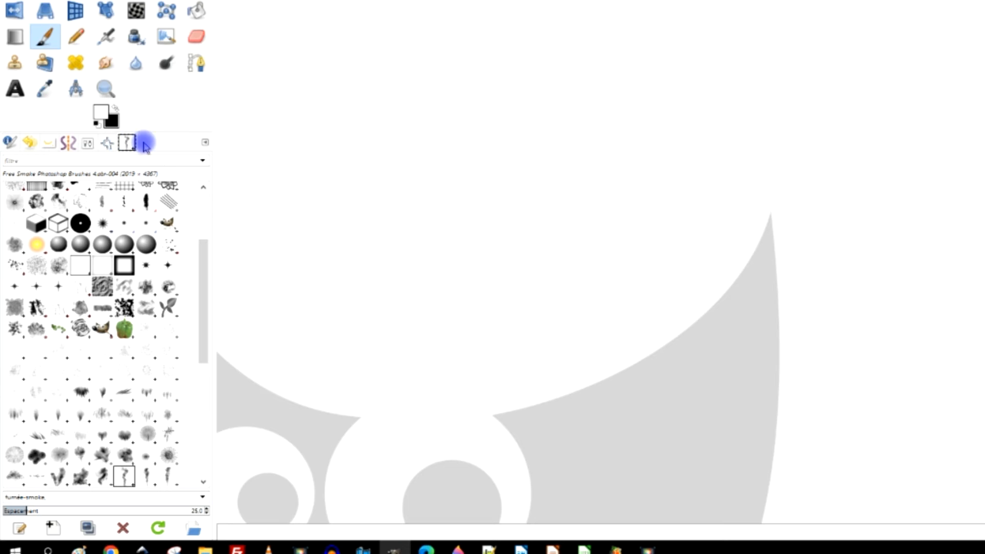
- Reorder the tabs in the left dock by moving the Brushes tab to a new position
{"action": "left_click", "coordinate": [107, 144]}
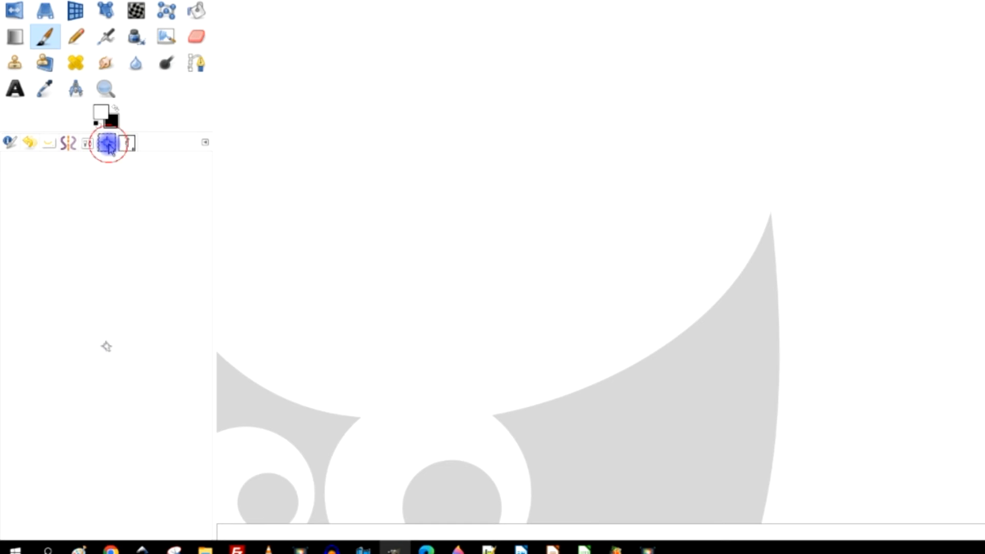
{"action": "left_click", "coordinate": [131, 146]}
{"action": "mouse_move", "coordinate": [131, 145]}
{"action": "left_mouse_down"}
{"action": "mouse_move", "coordinate": [93, 143]}
{"action": "mouse_move", "coordinate": [146, 145]}
{"action": "left_mouse_up"}
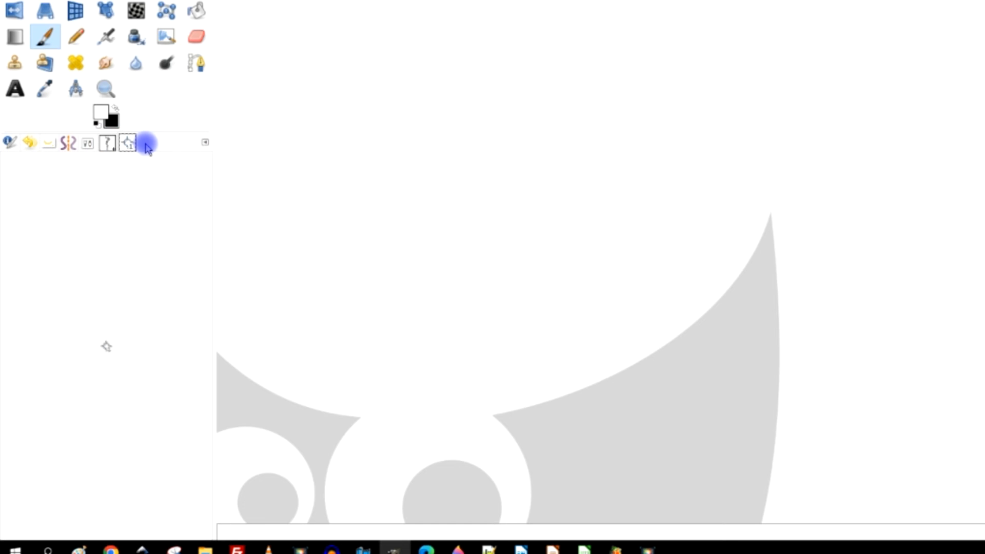
{"action": "left_click", "coordinate": [109, 148]}
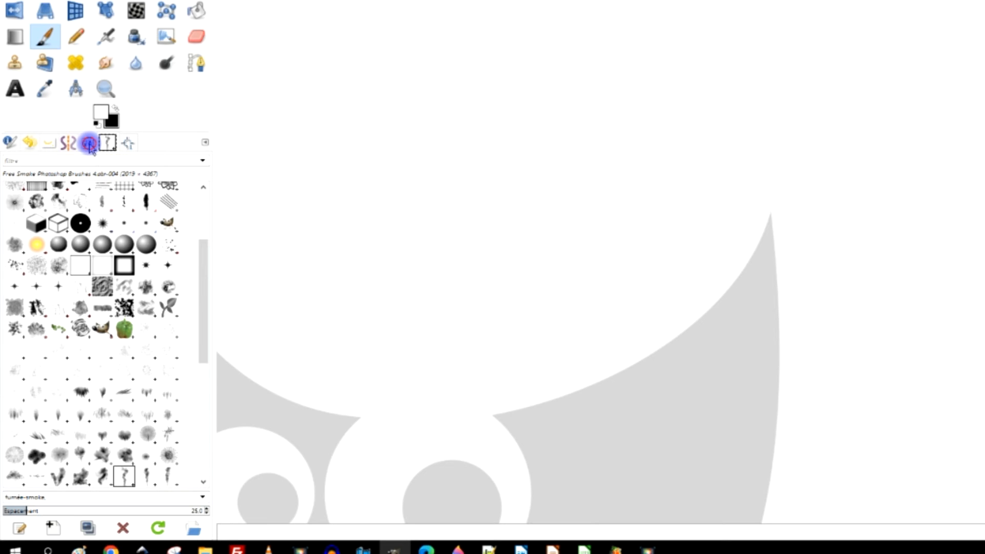
- Select the 2. Hardness 075 brush from the brush picker in the Paintbrush tool options
{"action": "left_click", "coordinate": [90, 145]}
{"action": "left_click", "coordinate": [13, 204]}
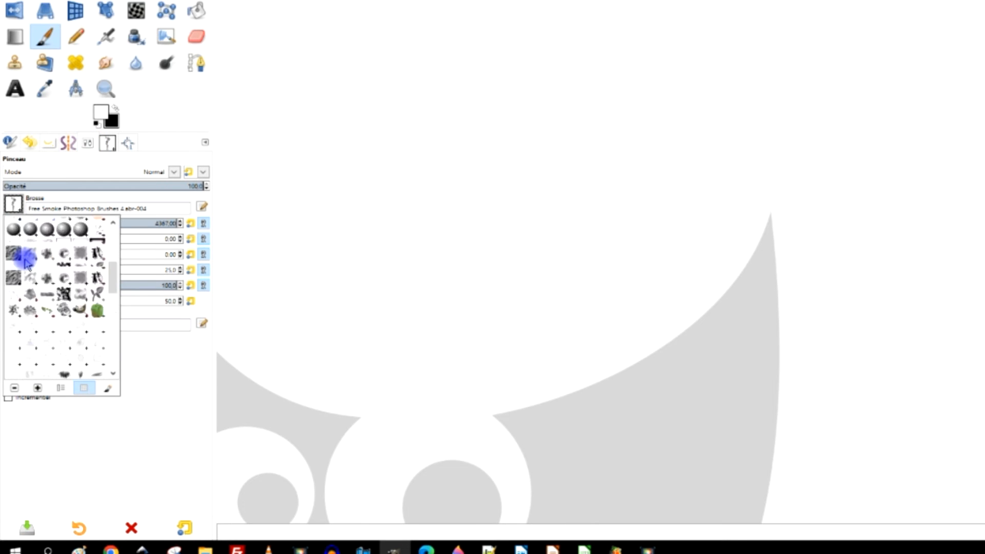
{"action": "scroll", "coordinate": [31, 264], "scroll_direction": "up", "scroll_amount": 5}
{"action": "left_click", "coordinate": [47, 241]}
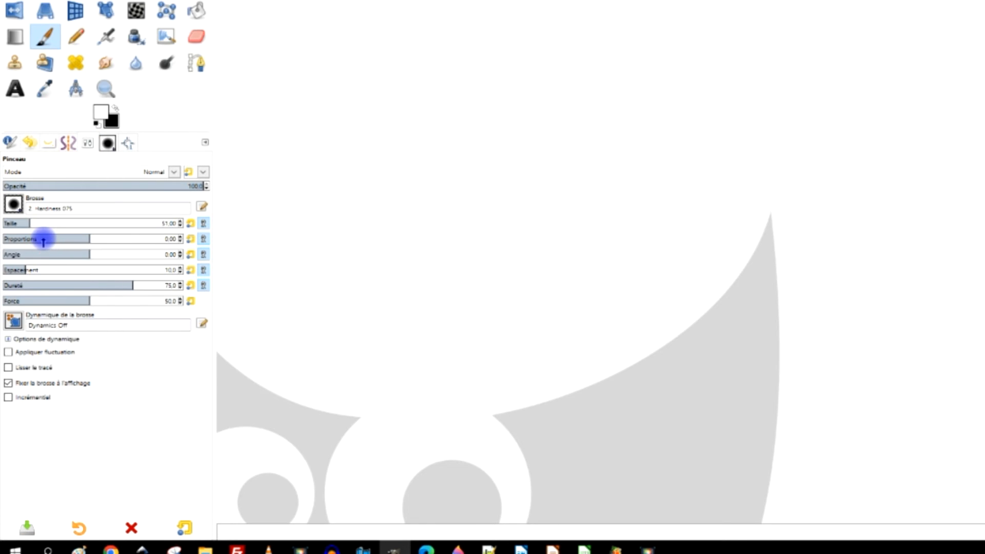
- Filter the Brushes tab by the fumée-smoke tag, select its last smoke brush and return to tool options
{"action": "left_click", "coordinate": [107, 145]}
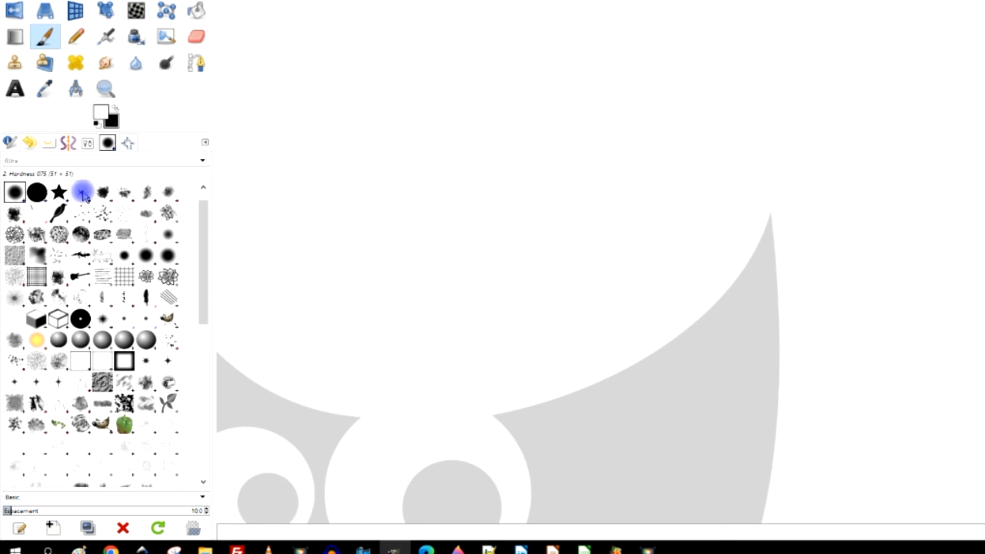
{"action": "left_click", "coordinate": [203, 160]}
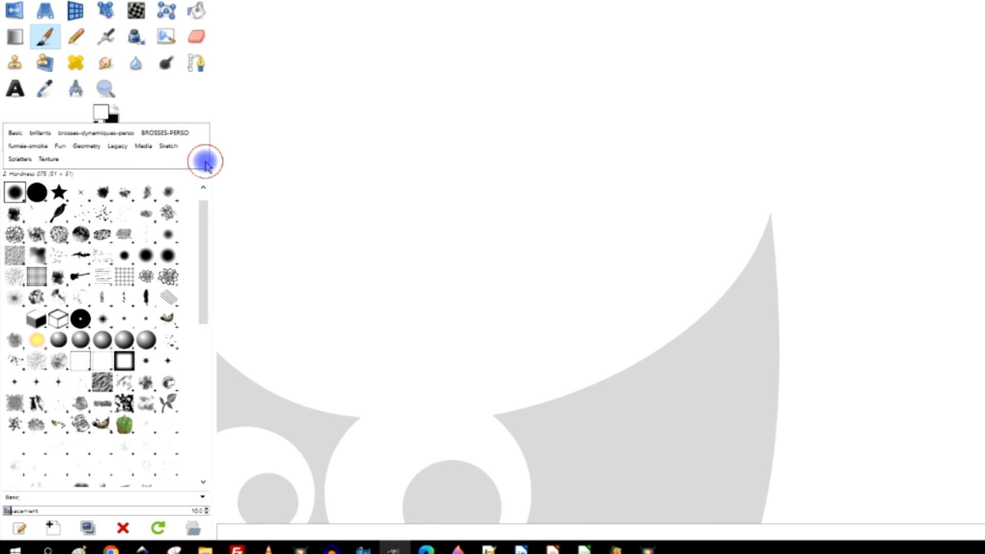
{"action": "left_click", "coordinate": [31, 146]}
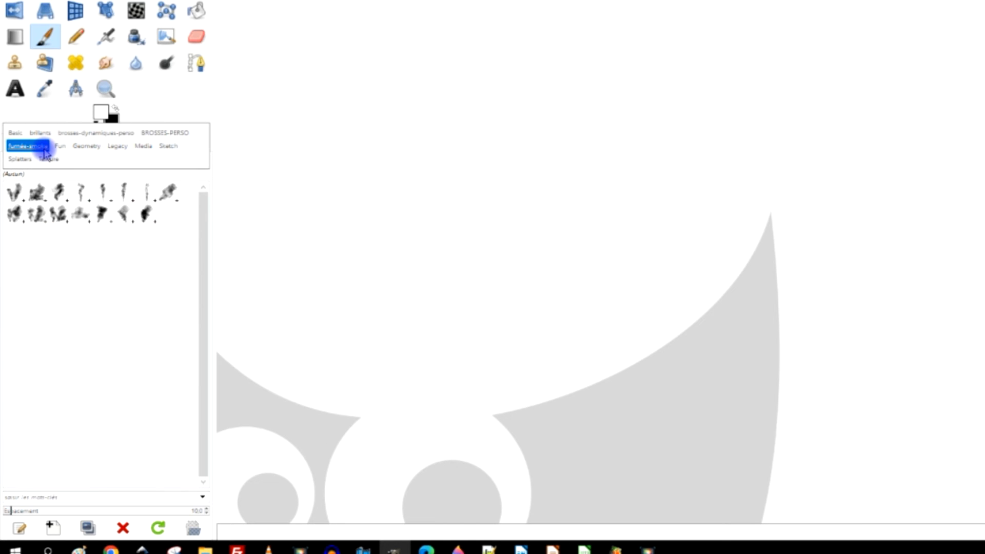
{"action": "left_click", "coordinate": [146, 215]}
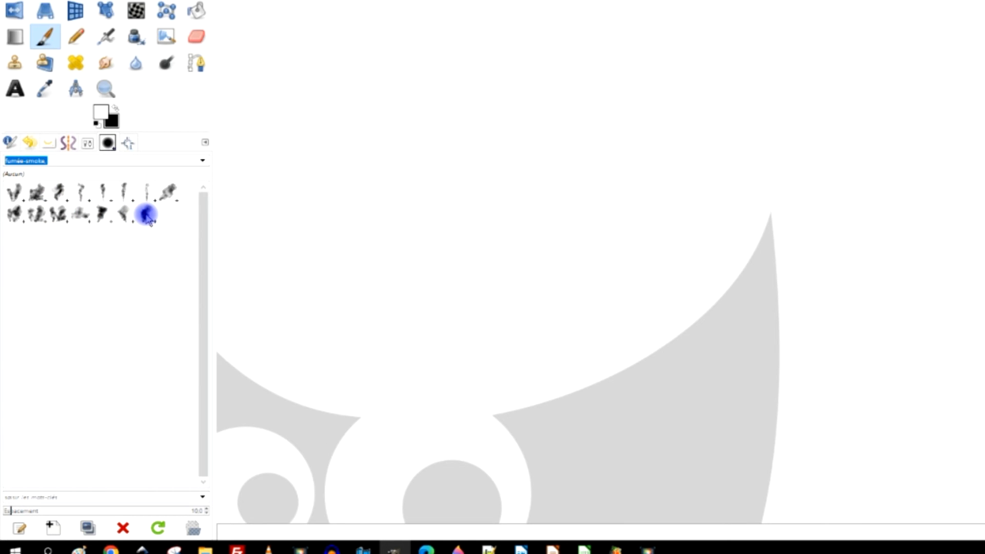
{"action": "left_click", "coordinate": [87, 146]}
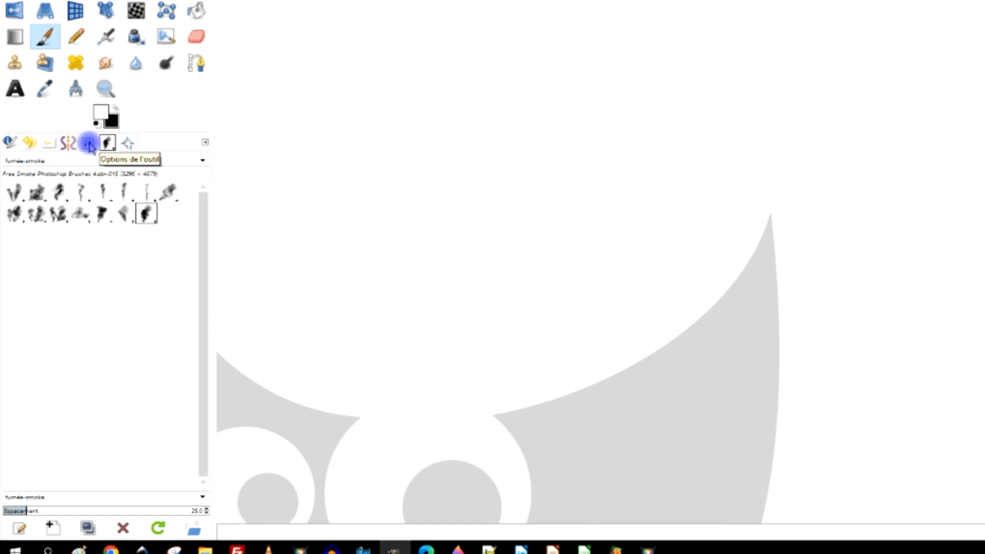
{"action": "left_click", "coordinate": [89, 146]}
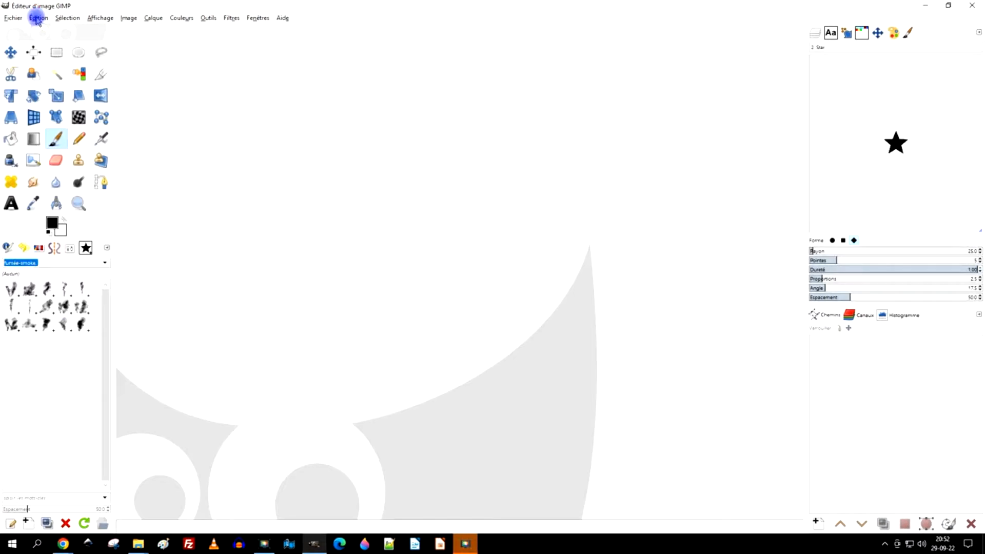
- Create a new 1920 × 1080 pixel image
{"action": "left_click", "coordinate": [38, 18]}
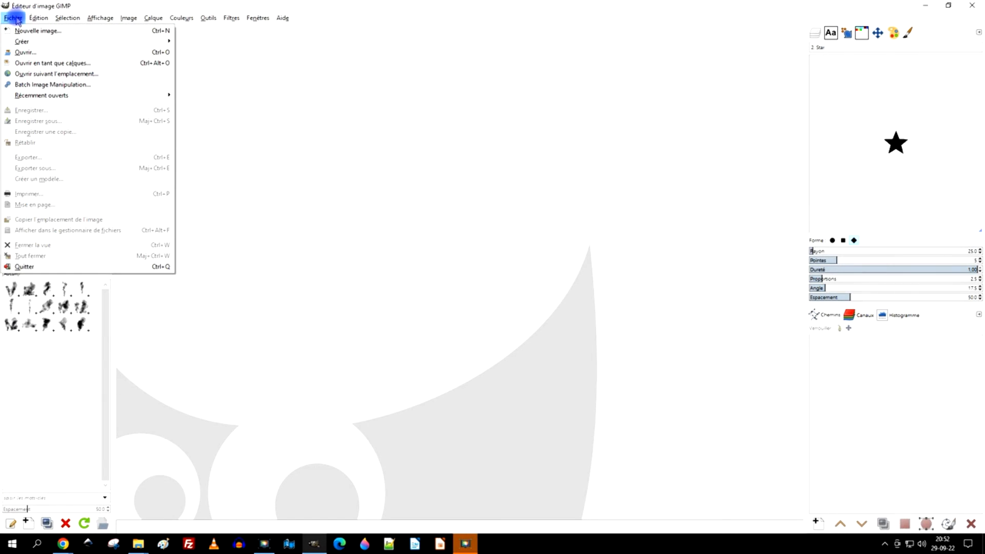
{"action": "left_click", "coordinate": [30, 31]}
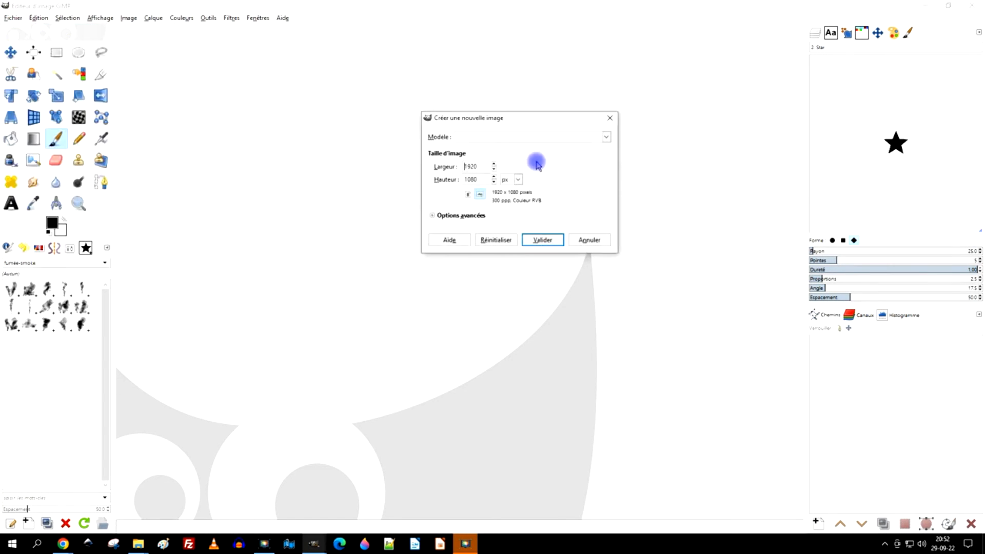
{"action": "left_click", "coordinate": [540, 243]}
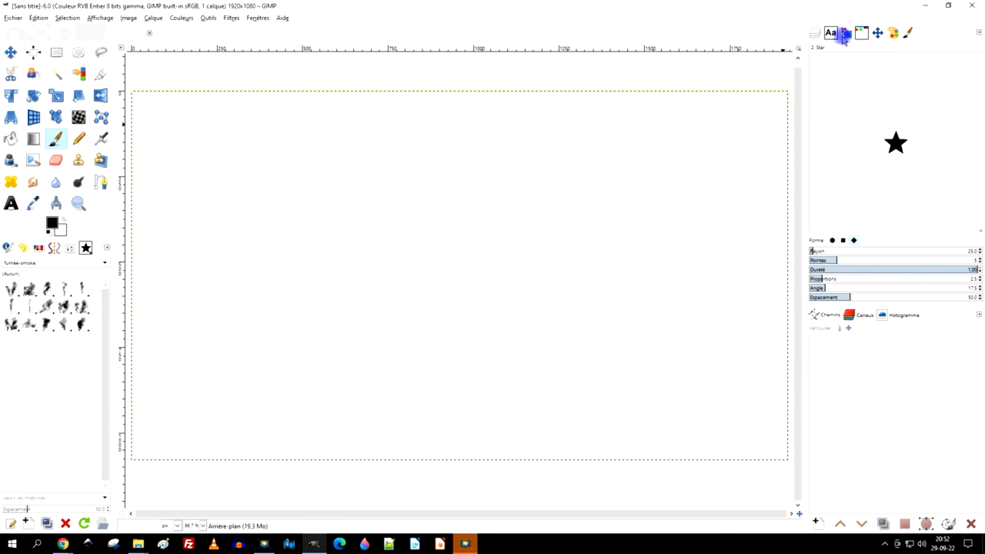
- Show the Layers dialog, activate the Paintbrush and pick the first fumée-smoke brush
{"action": "left_click", "coordinate": [820, 33]}
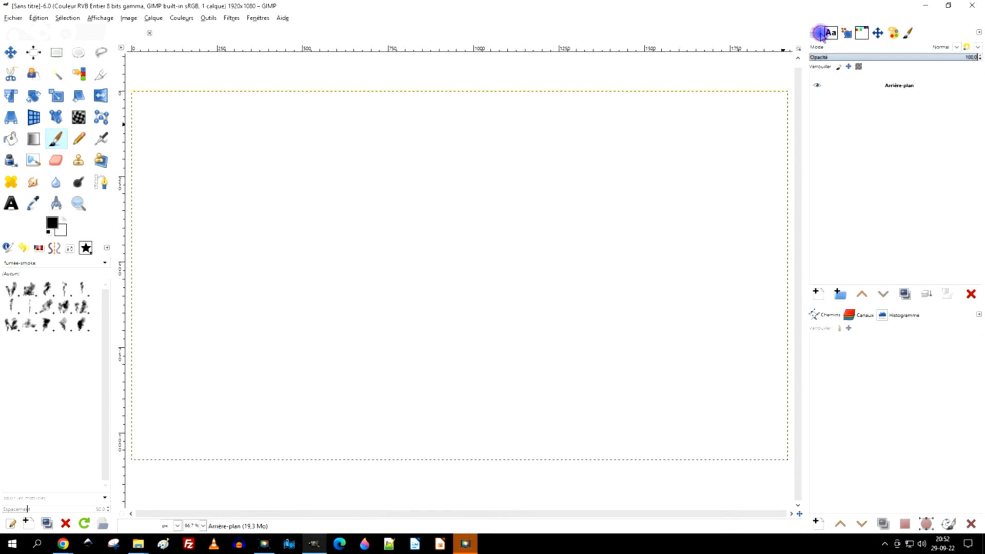
{"action": "left_click", "coordinate": [57, 139]}
{"action": "left_click", "coordinate": [12, 290]}
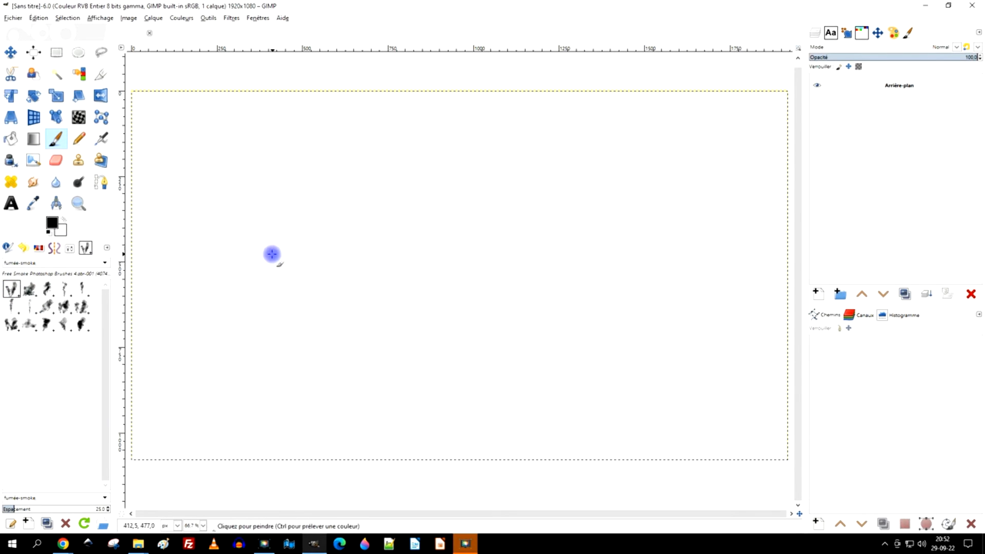
- Stamp the smoke brush once on the canvas at its full default size
{"action": "mouse_move", "coordinate": [394, 198]}
{"action": "left_mouse_down"}
{"action": "mouse_move", "coordinate": [500, 288]}
{"action": "mouse_move", "coordinate": [610, 343]}
{"action": "mouse_move", "coordinate": [618, 365]}
{"action": "mouse_move", "coordinate": [600, 361]}
{"action": "left_mouse_up"}
{"action": "left_click", "coordinate": [599, 361]}
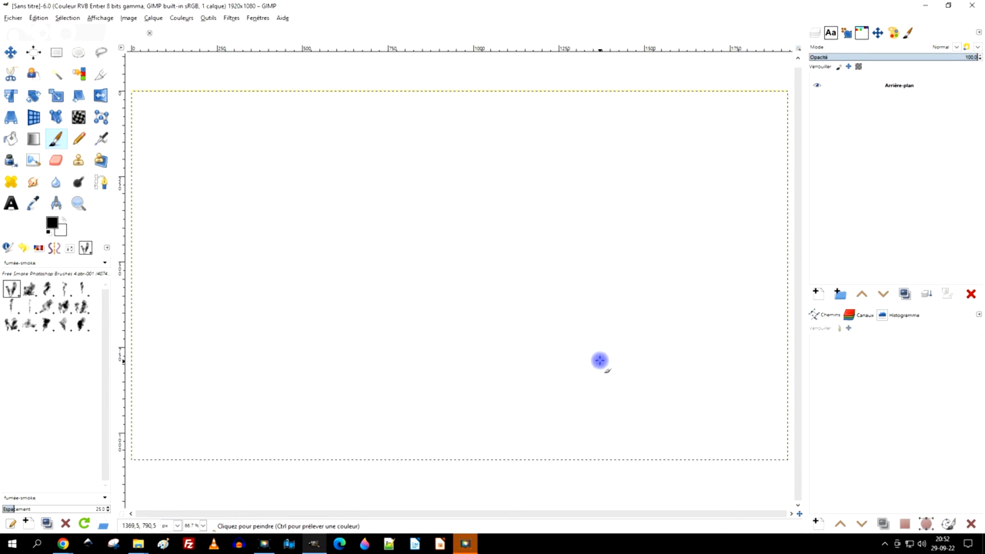
{"action": "left_click", "coordinate": [149, 251]}
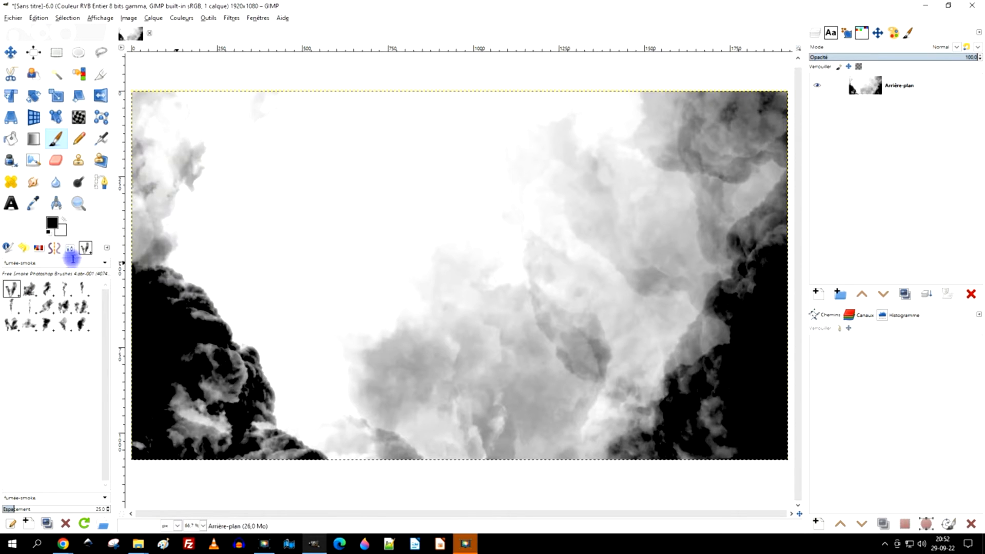
- Set the paintbrush size to 400 in the tool options
{"action": "left_click", "coordinate": [70, 248]}
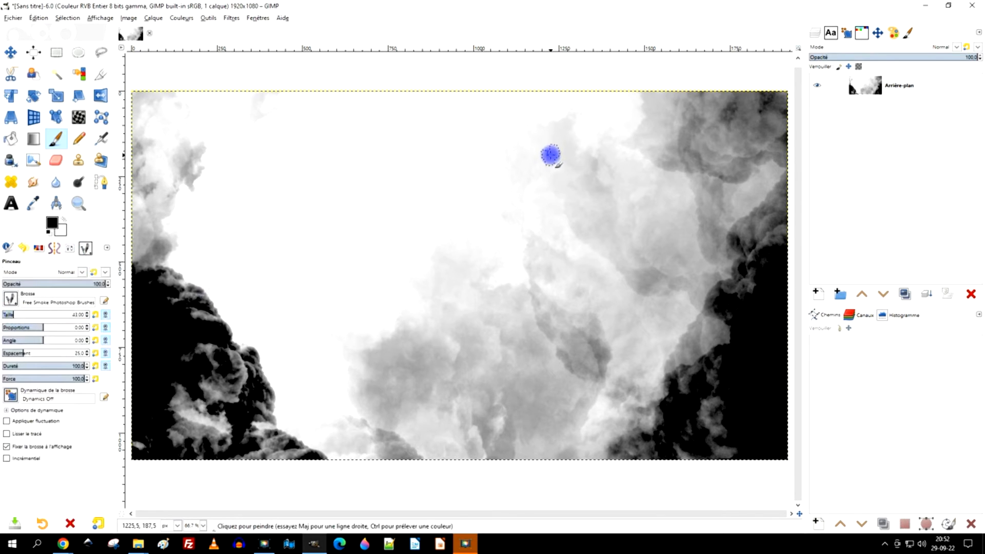
{"action": "left_click_drag", "start_coordinate": [61, 231], "coordinate": [397, 233]}
{"action": "left_click", "coordinate": [29, 314]}
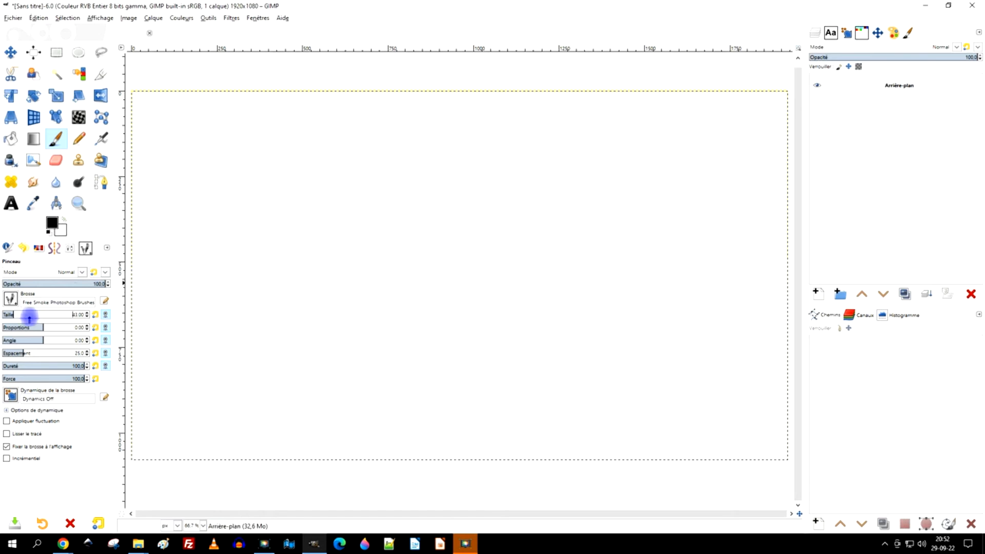
{"action": "left_click", "coordinate": [53, 312]}
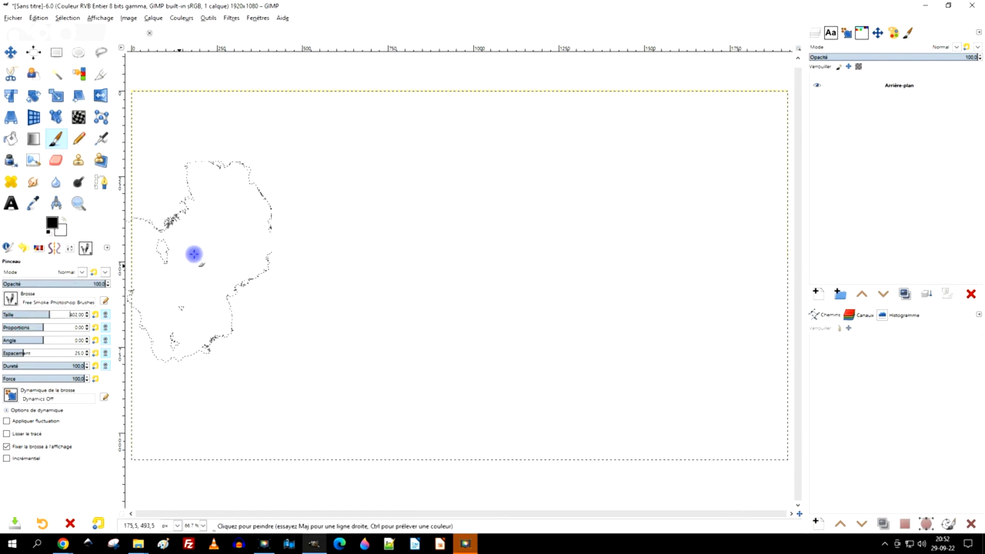
- Stamp the smoke brush three times side by side to build a W-shaped smoke figure
{"action": "left_click", "coordinate": [250, 215]}
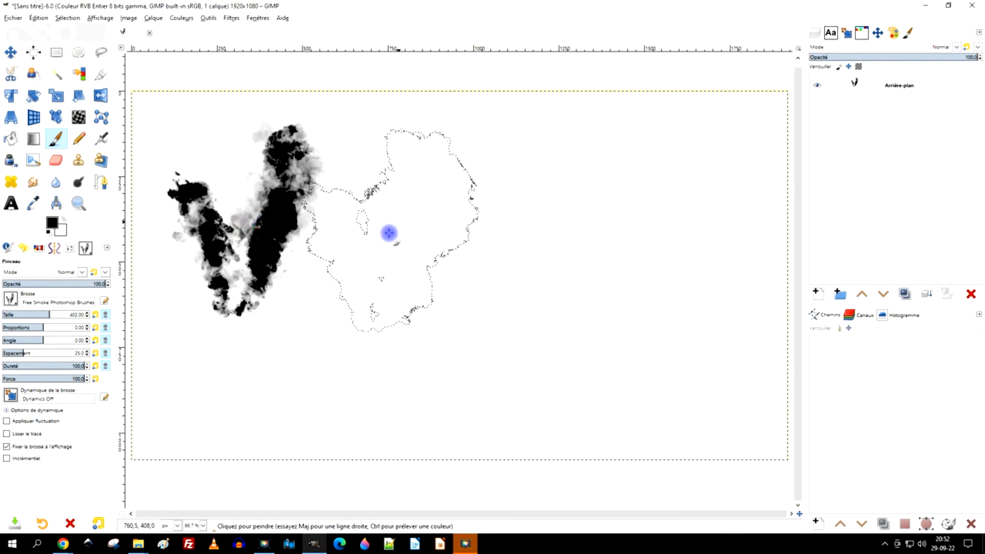
{"action": "left_click", "coordinate": [385, 232]}
{"action": "left_click", "coordinate": [296, 301]}
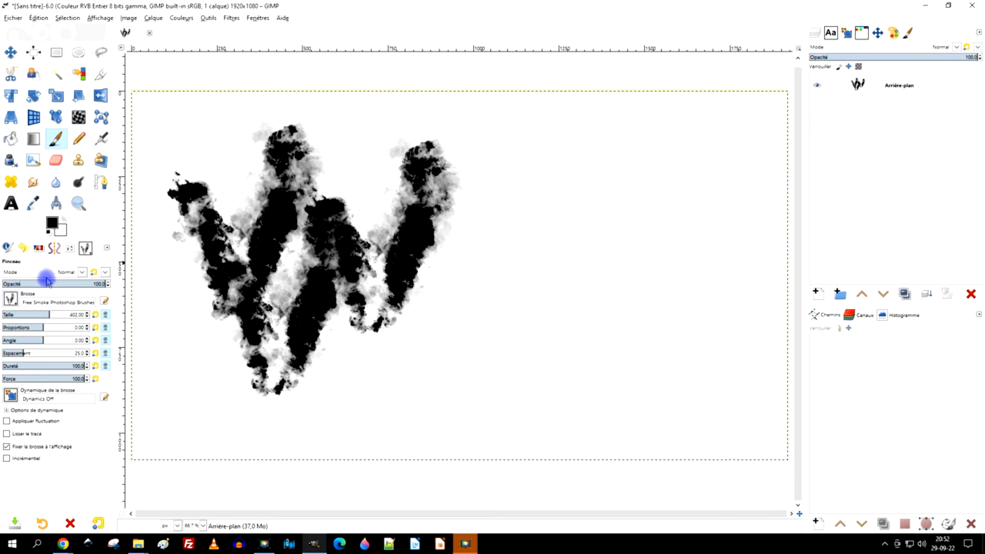
- Select another fumée-smoke brush and stamp it once on the right side of the canvas
{"action": "left_click", "coordinate": [71, 250]}
{"action": "left_click", "coordinate": [46, 290]}
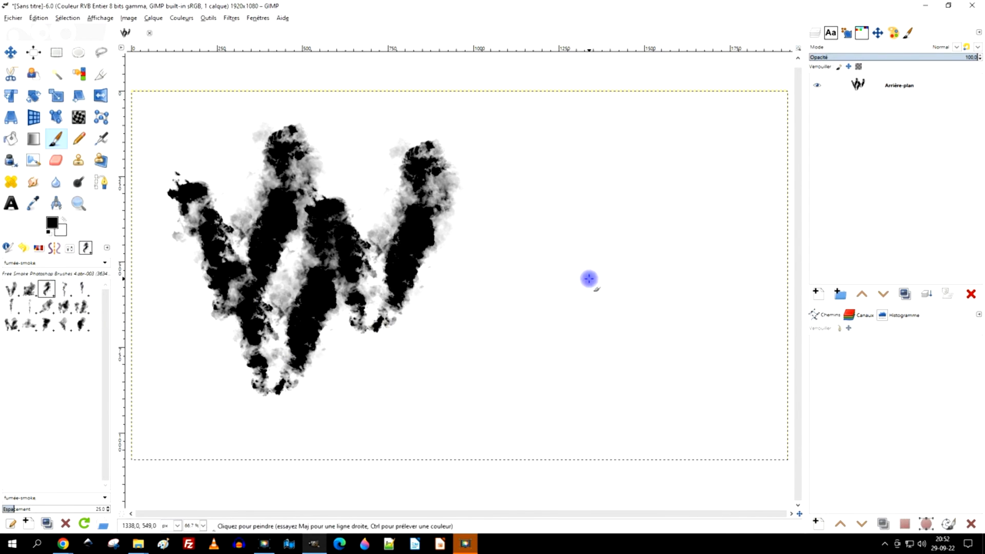
{"action": "left_click", "coordinate": [584, 240]}
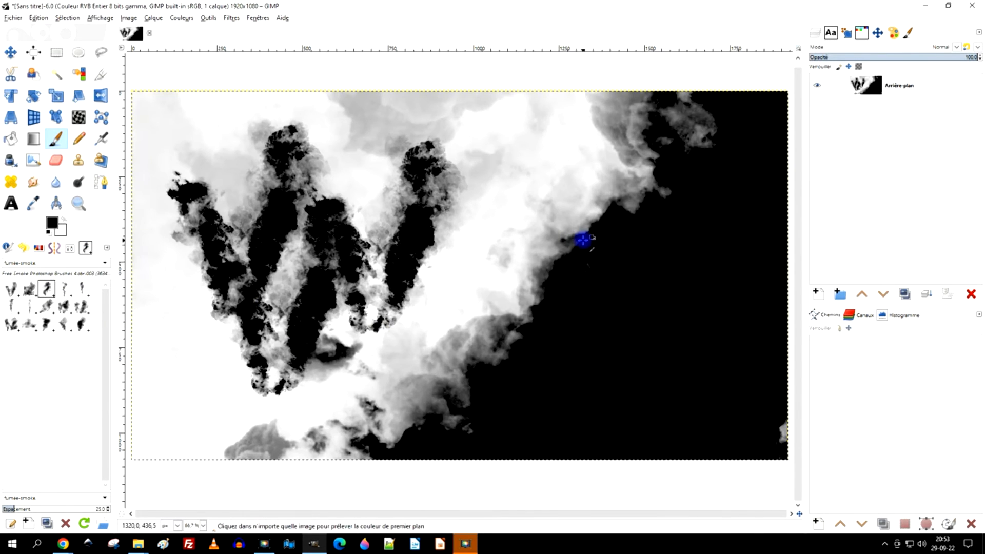
{"action": "scroll", "coordinate": [584, 239], "scroll_direction": "down", "scroll_amount": 7}
{"action": "scroll", "coordinate": [592, 237], "scroll_direction": "up", "scroll_amount": 4}
{"action": "scroll", "coordinate": [595, 237], "scroll_direction": "up", "scroll_amount": 1}
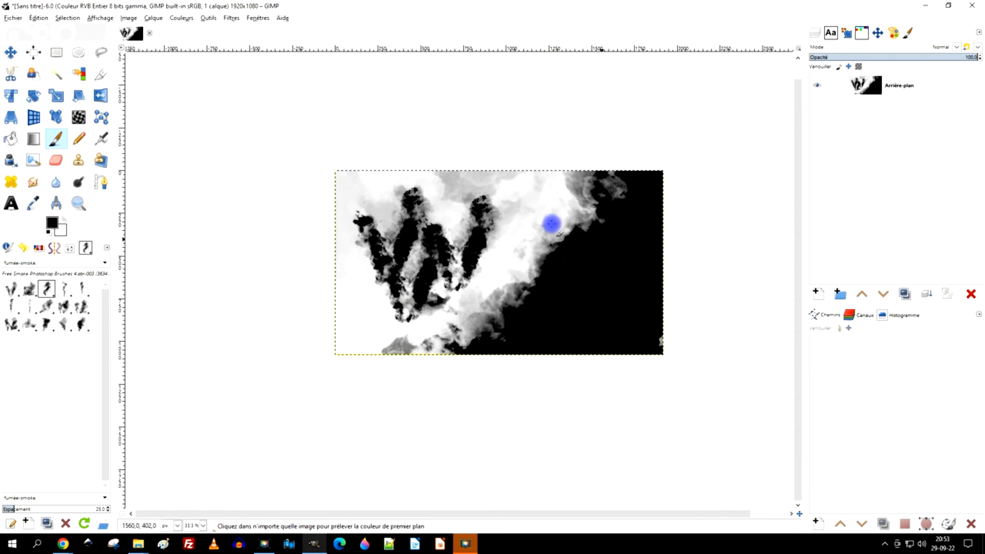
{"action": "scroll", "coordinate": [551, 224], "scroll_direction": "up", "scroll_amount": 1}
{"action": "left_click_drag", "start_coordinate": [389, 234], "coordinate": [496, 196]}
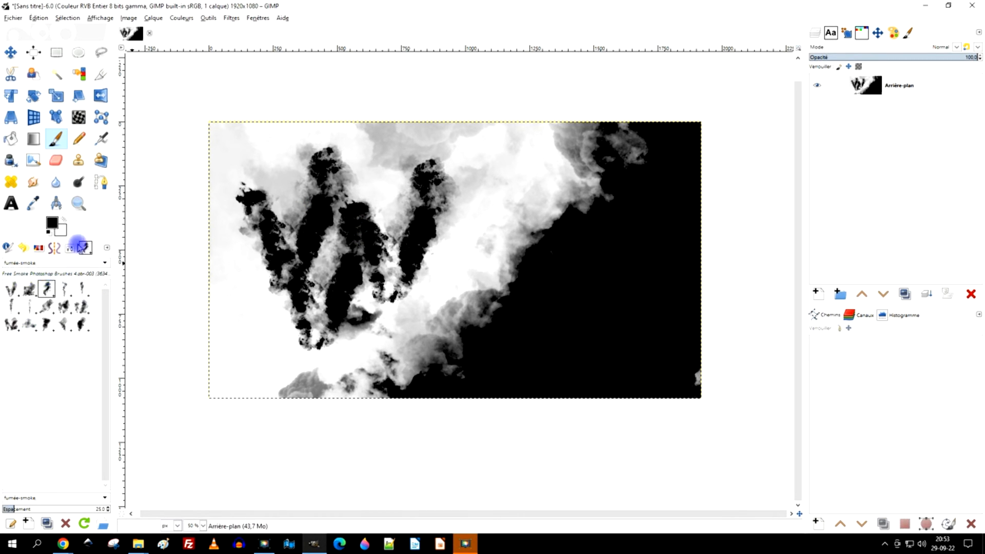
- Select the 2. Hardness 050 brush from the paintbrush options
{"action": "left_click", "coordinate": [71, 248]}
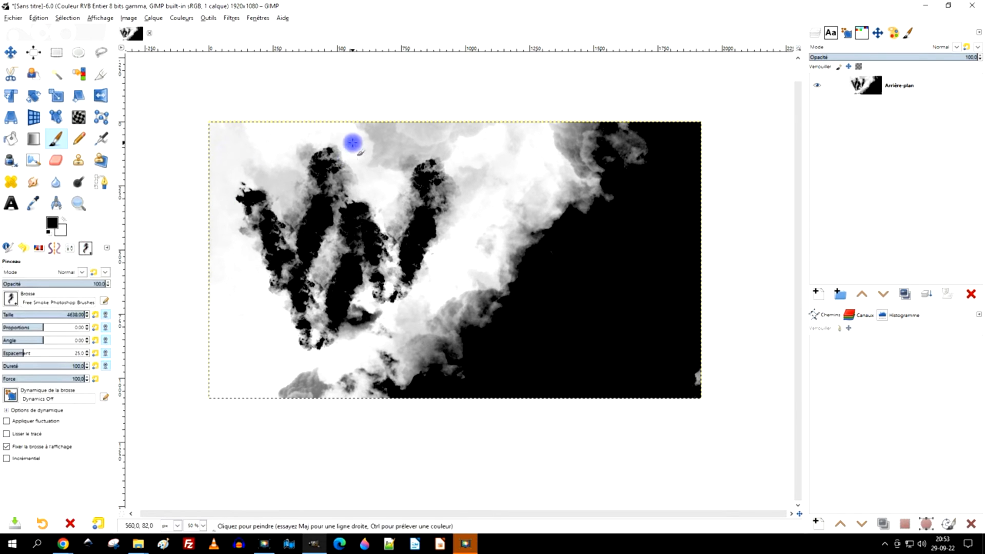
{"action": "left_click", "coordinate": [25, 297]}
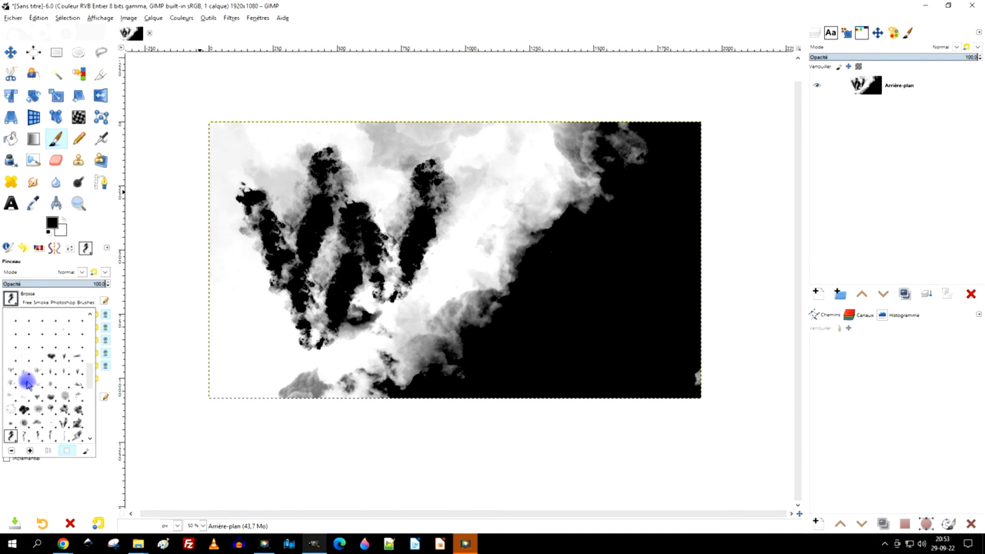
{"action": "scroll", "coordinate": [54, 333], "scroll_direction": "up", "scroll_amount": 7}
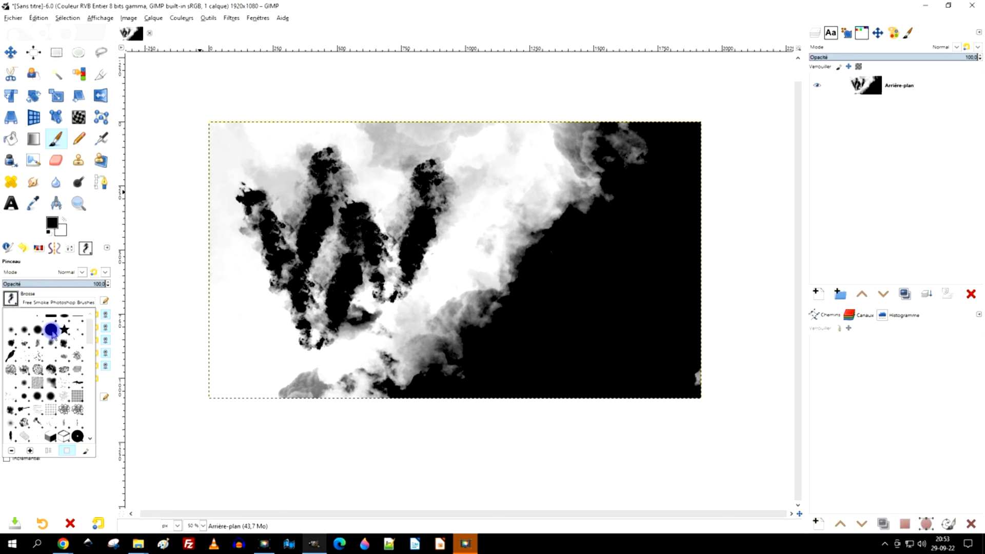
{"action": "left_click", "coordinate": [24, 329]}
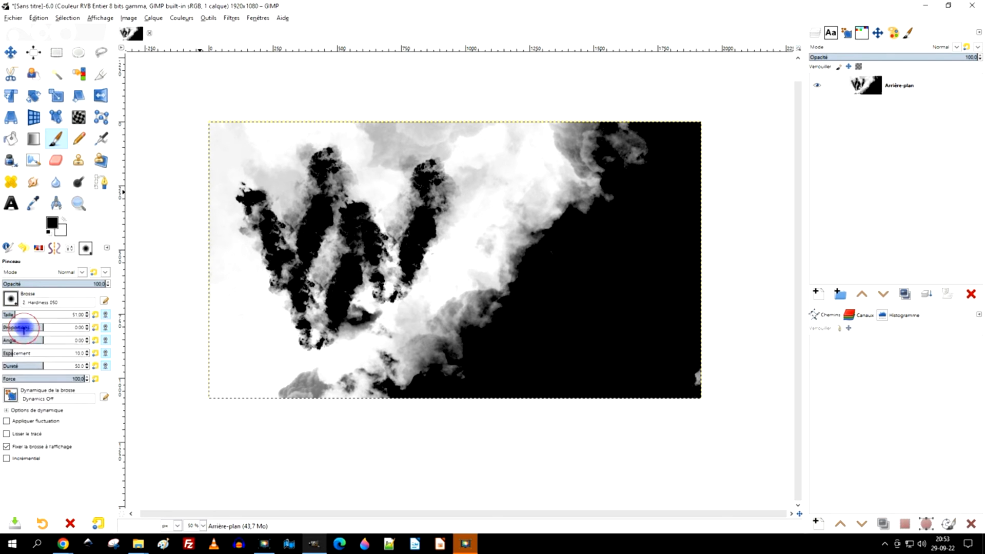
{"action": "left_click", "coordinate": [85, 249]}
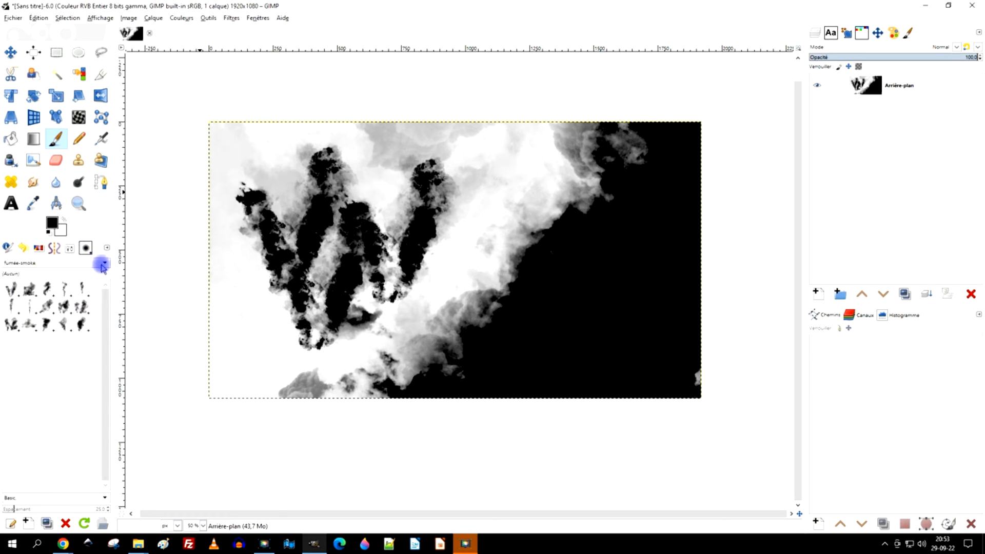
{"action": "left_click", "coordinate": [103, 265]}
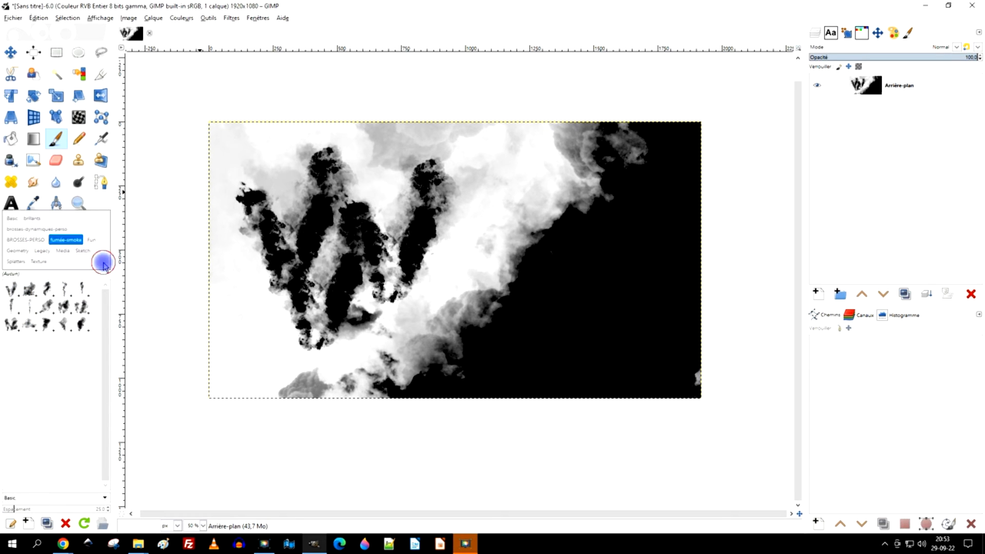
{"action": "left_click", "coordinate": [74, 240]}
{"action": "left_click", "coordinate": [108, 215]}
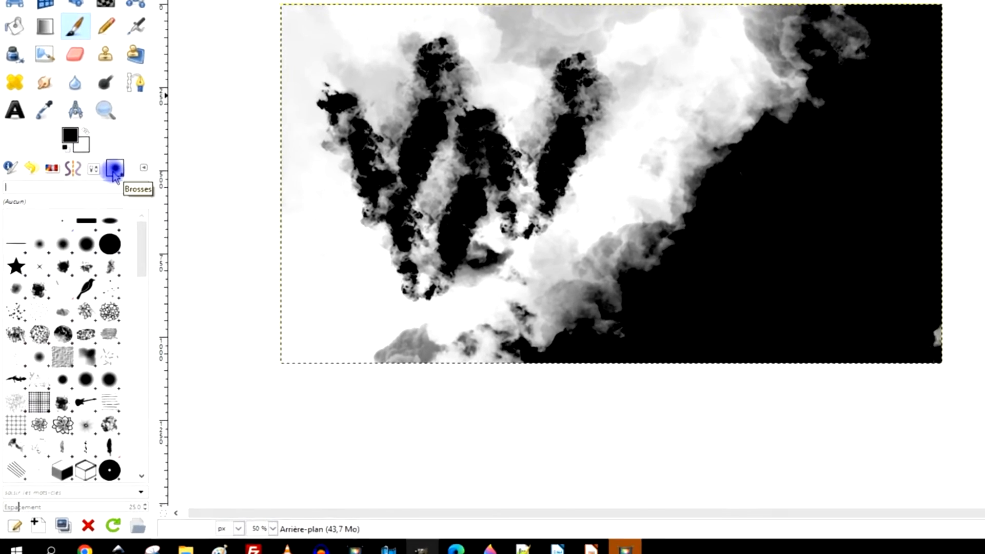
{"action": "left_click", "coordinate": [144, 168]}
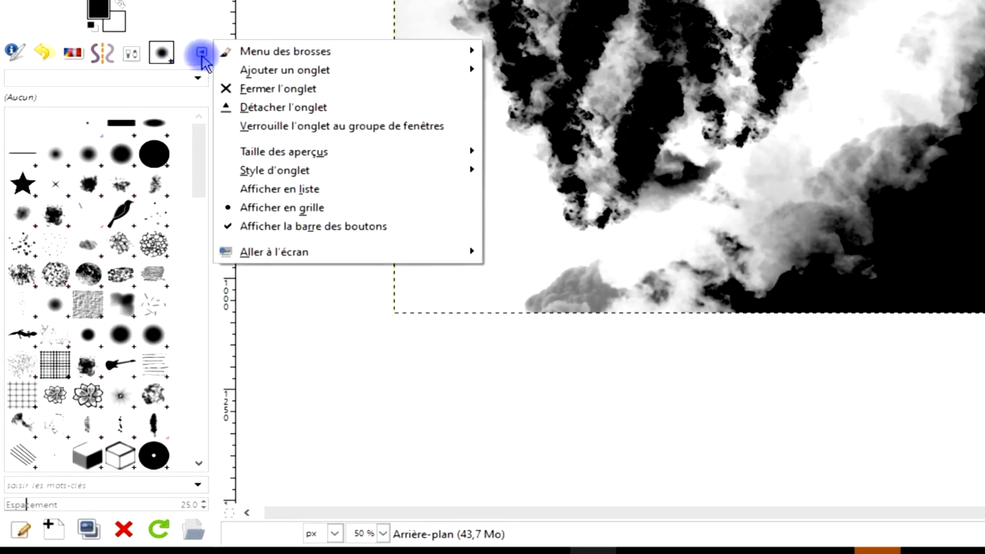
{"action": "mouse_move", "coordinate": [297, 69]}
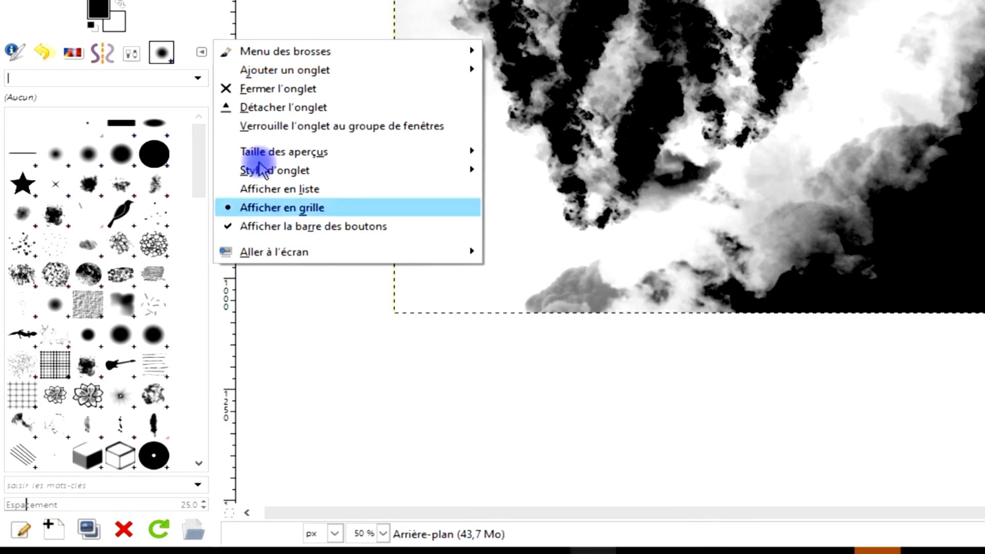
{"action": "left_click", "coordinate": [177, 13]}
- Filter the brushes by the BROSSES-PERSO tag, select the MIPI signature brush and stamp it twice on the canvas
{"action": "scroll", "coordinate": [114, 224], "scroll_direction": "down", "scroll_amount": 2}
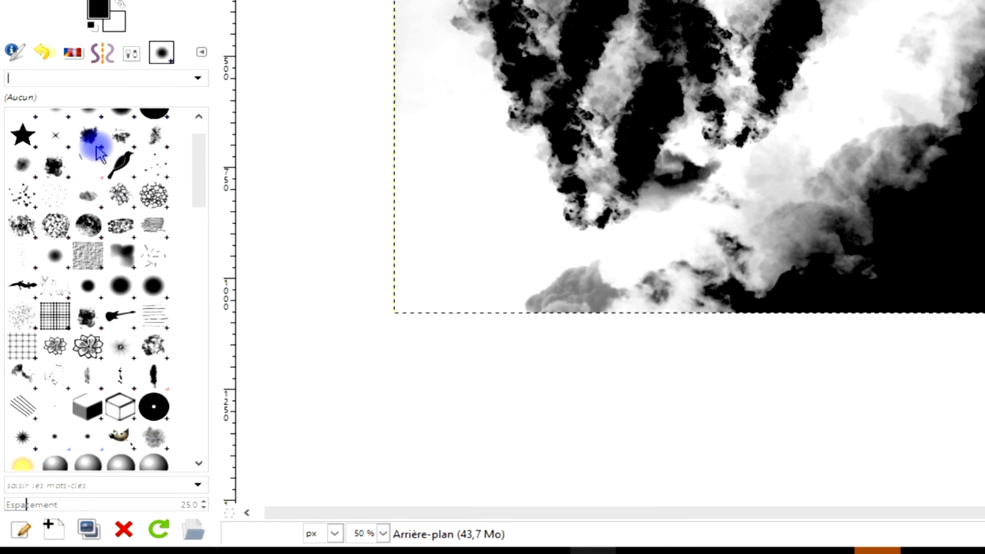
{"action": "left_click", "coordinate": [198, 78]}
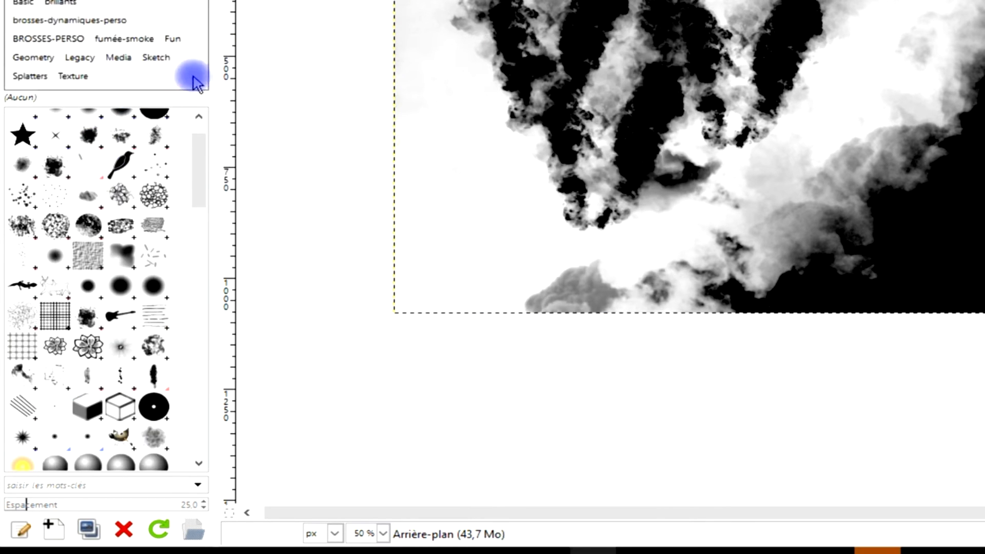
{"action": "left_click", "coordinate": [45, 40]}
{"action": "left_click", "coordinate": [55, 115]}
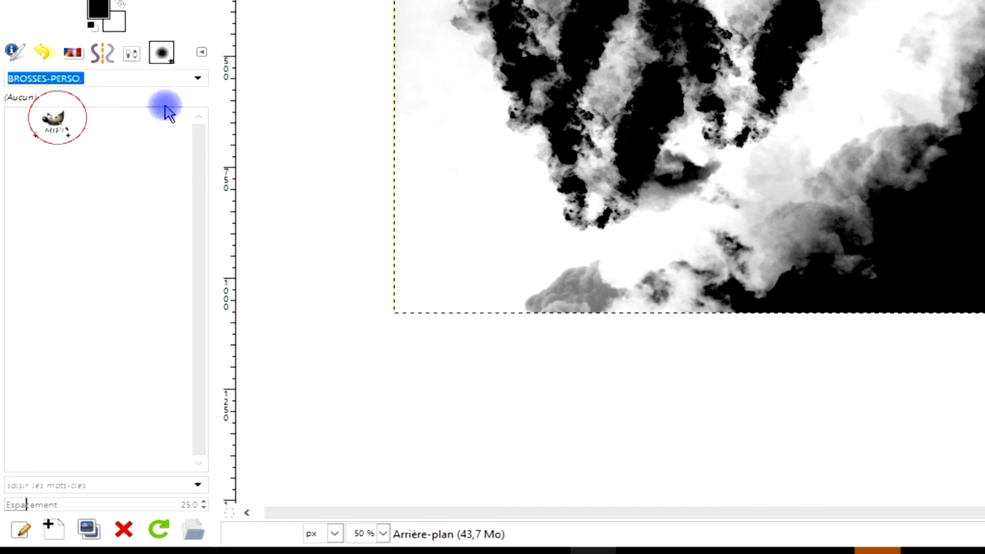
{"action": "left_click", "coordinate": [54, 120]}
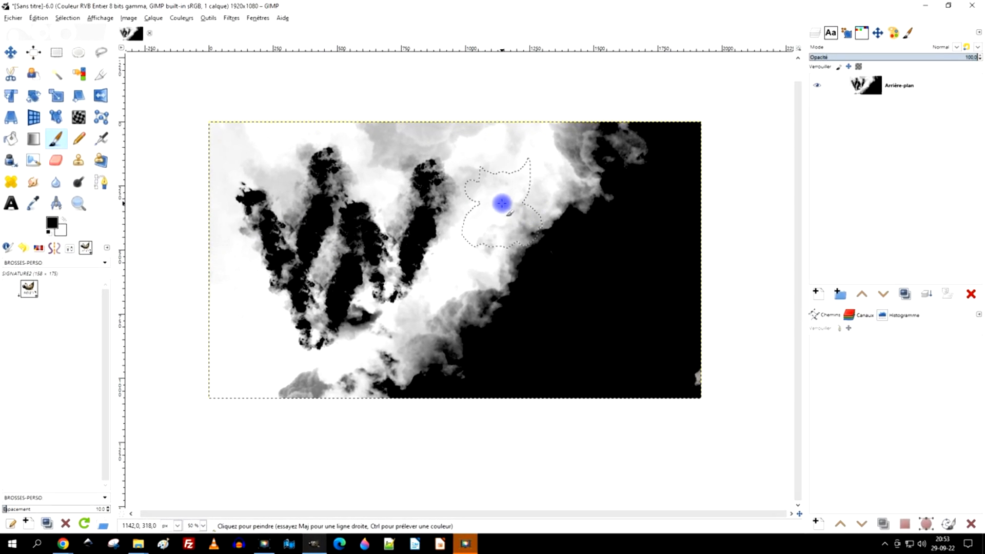
{"action": "left_click", "coordinate": [826, 39]}
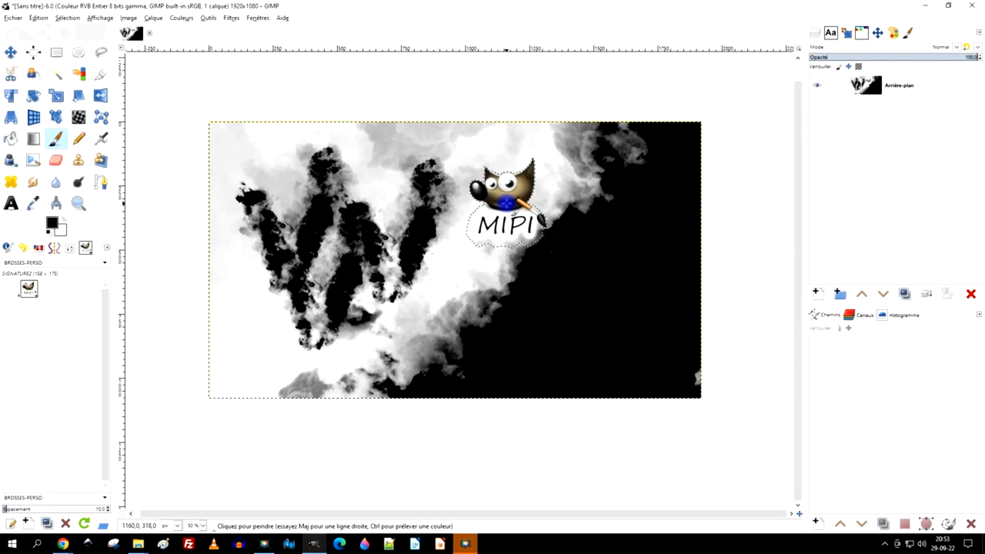
{"action": "left_click", "coordinate": [635, 304]}
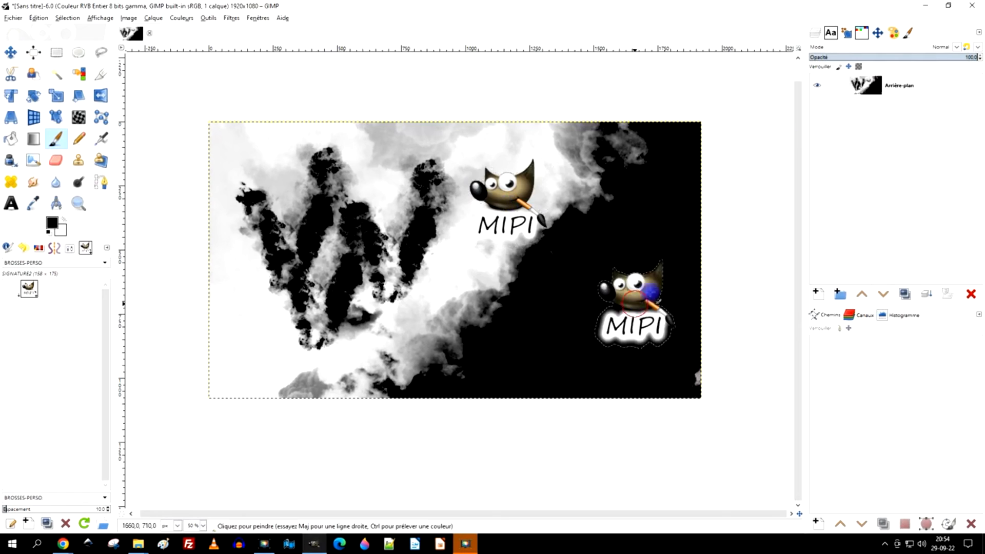
- Clear the brush tag filter, select an EldarZakirov FUR brush and paint a long diagonal stroke across the canvas
{"action": "left_click", "coordinate": [105, 263]}
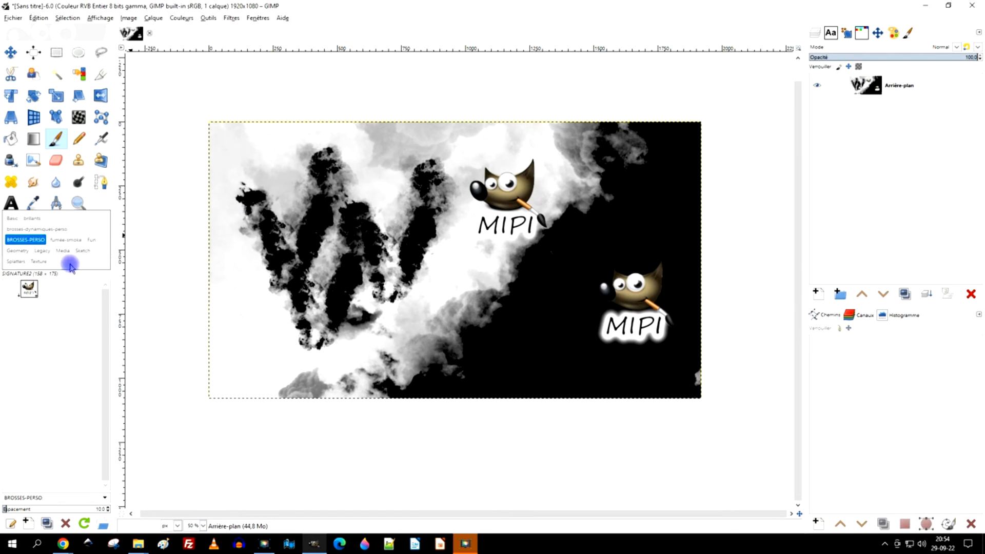
{"action": "left_click", "coordinate": [25, 240]}
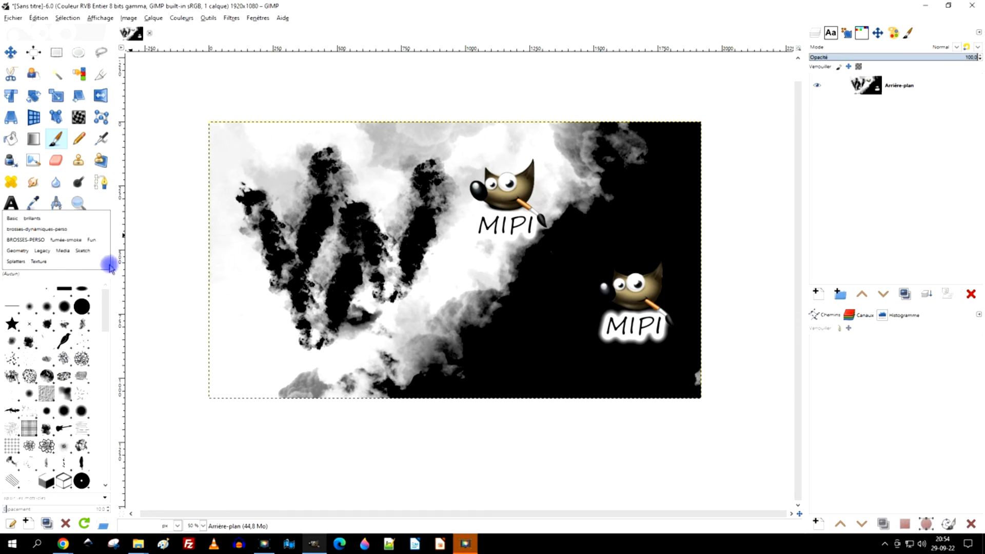
{"action": "left_click", "coordinate": [113, 202]}
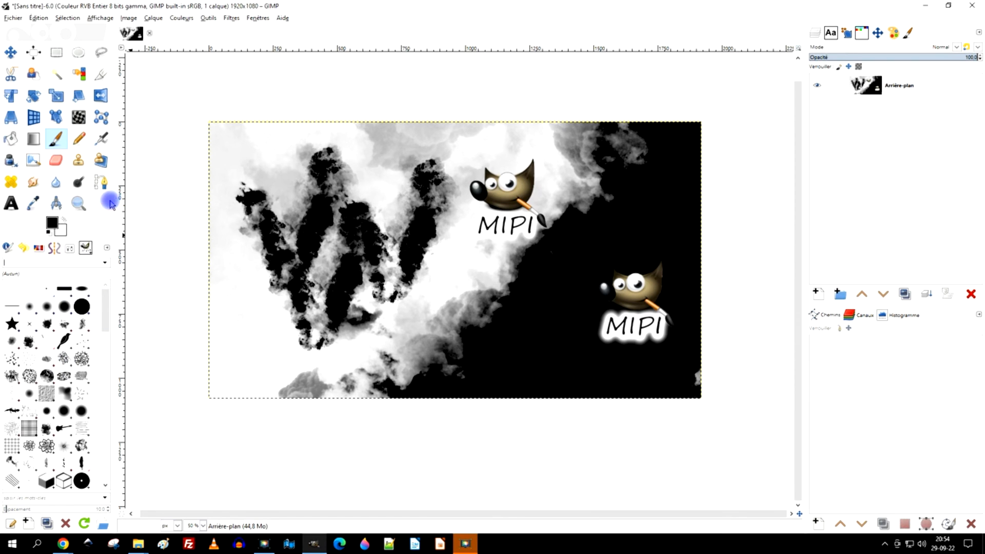
{"action": "scroll", "coordinate": [84, 372], "scroll_direction": "down", "scroll_amount": 10}
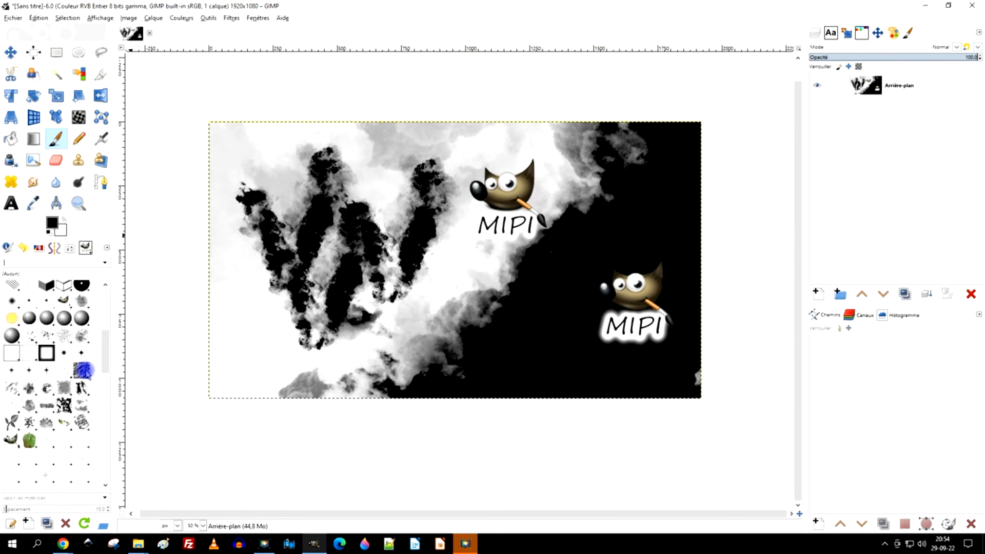
{"action": "scroll", "coordinate": [36, 377], "scroll_direction": "up", "scroll_amount": 5}
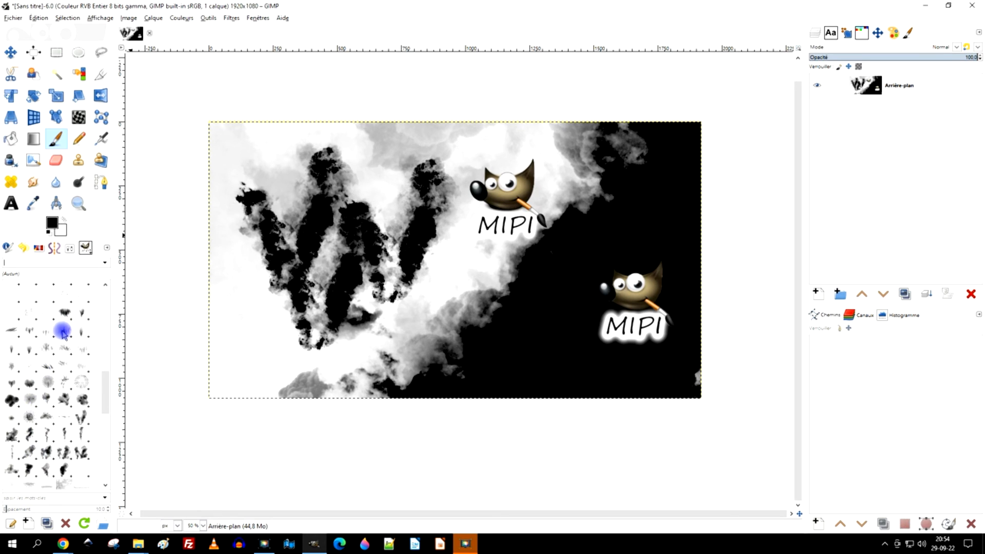
{"action": "left_click", "coordinate": [62, 312]}
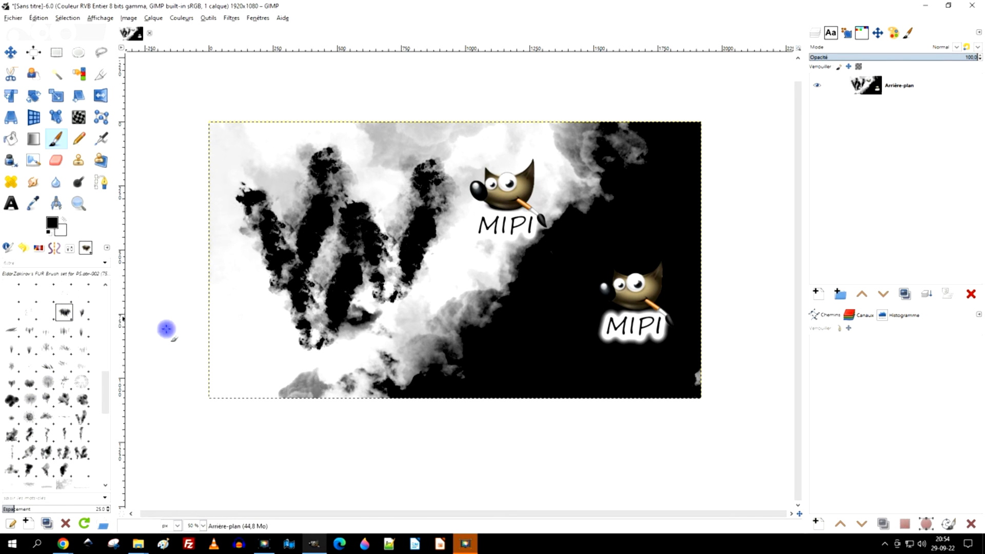
{"action": "mouse_move", "coordinate": [370, 282]}
{"action": "left_mouse_down"}
{"action": "mouse_move", "coordinate": [675, 207]}
{"action": "mouse_move", "coordinate": [699, 132]}
{"action": "left_mouse_up"}
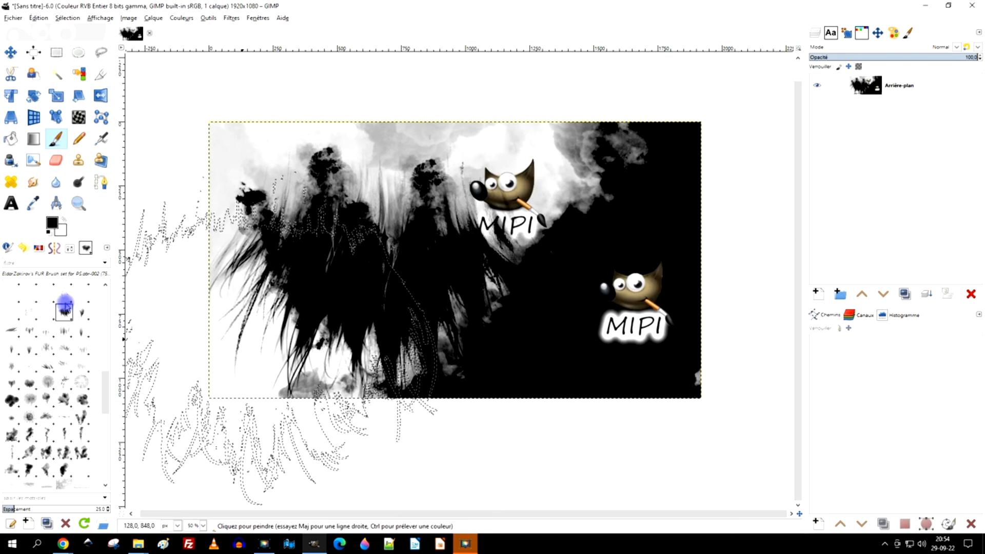
- Open the Brushes folders preferences and show the GIMP 2.10 brushes folder with its fumée-smoke subfolder in the file explorer
{"action": "left_click", "coordinate": [73, 249]}
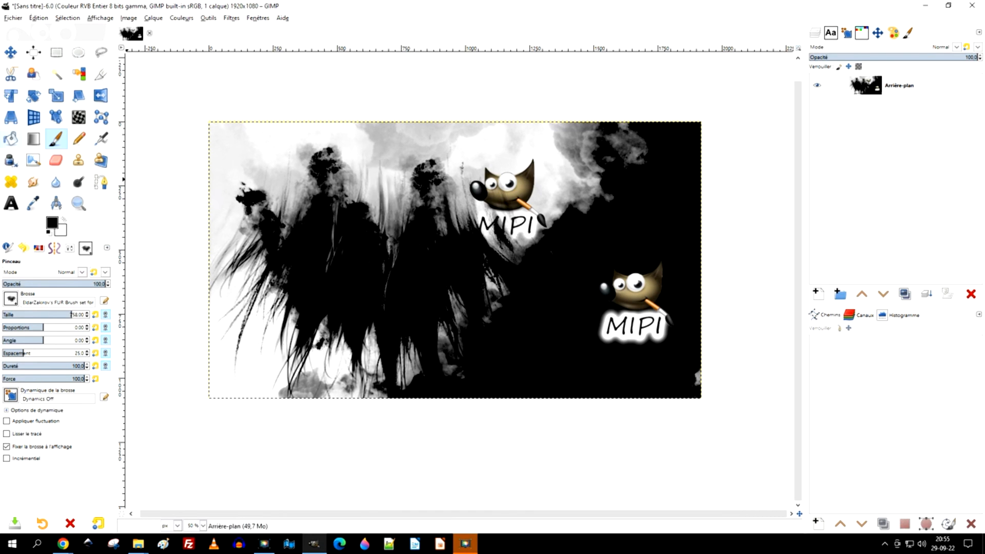
{"action": "left_click", "coordinate": [38, 18]}
{"action": "left_click", "coordinate": [84, 259]}
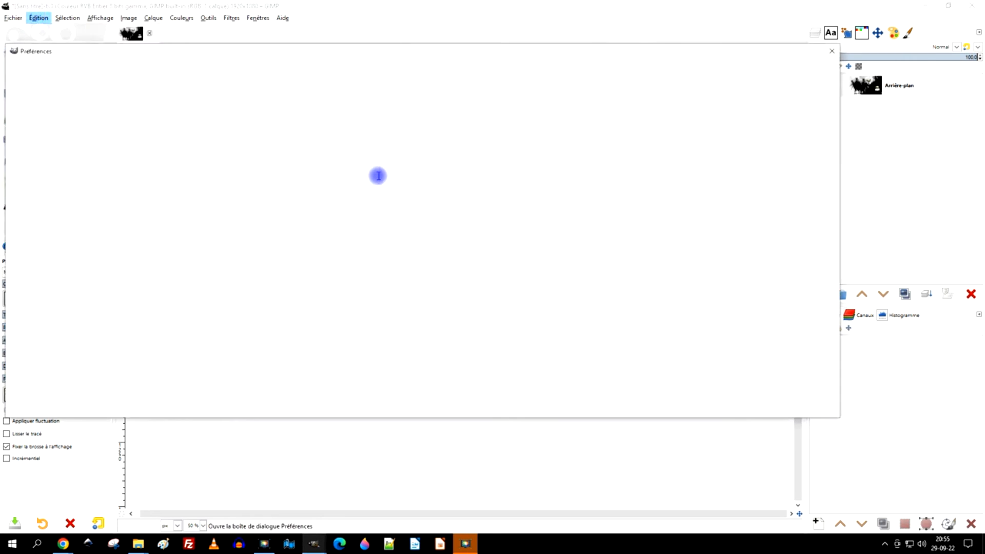
{"action": "left_click", "coordinate": [15, 338]}
{"action": "left_click", "coordinate": [51, 351]}
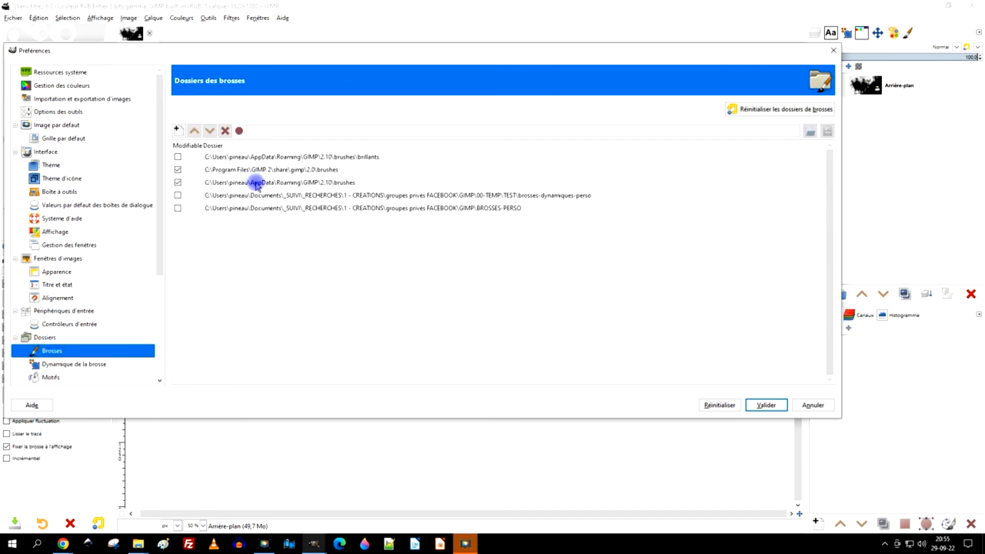
{"action": "left_click", "coordinate": [257, 183]}
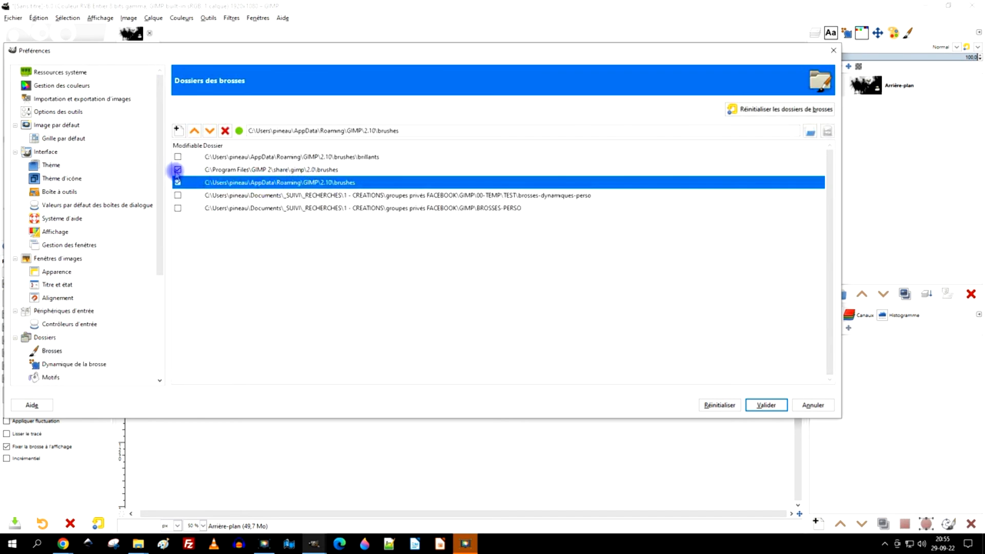
{"action": "left_click", "coordinate": [827, 133]}
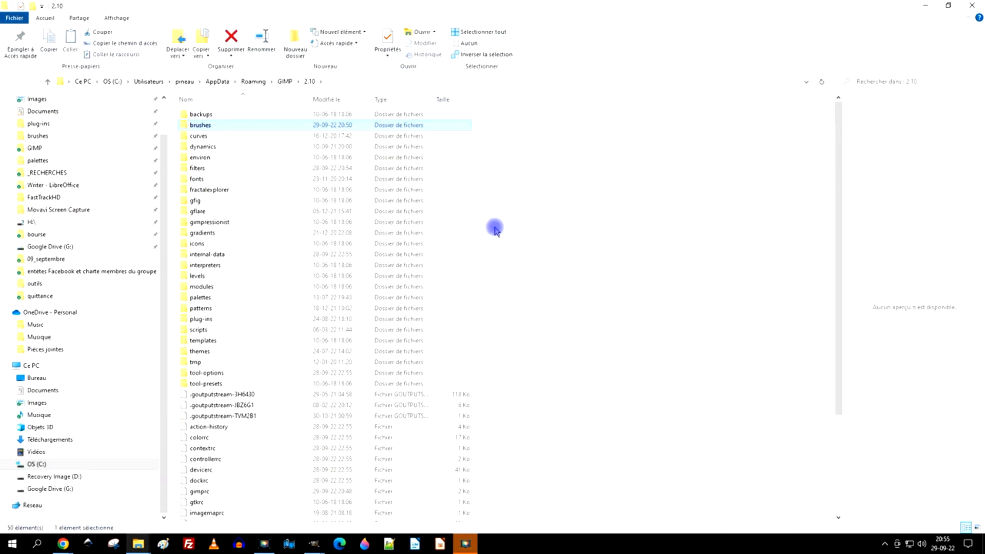
{"action": "double_click", "coordinate": [200, 125]}
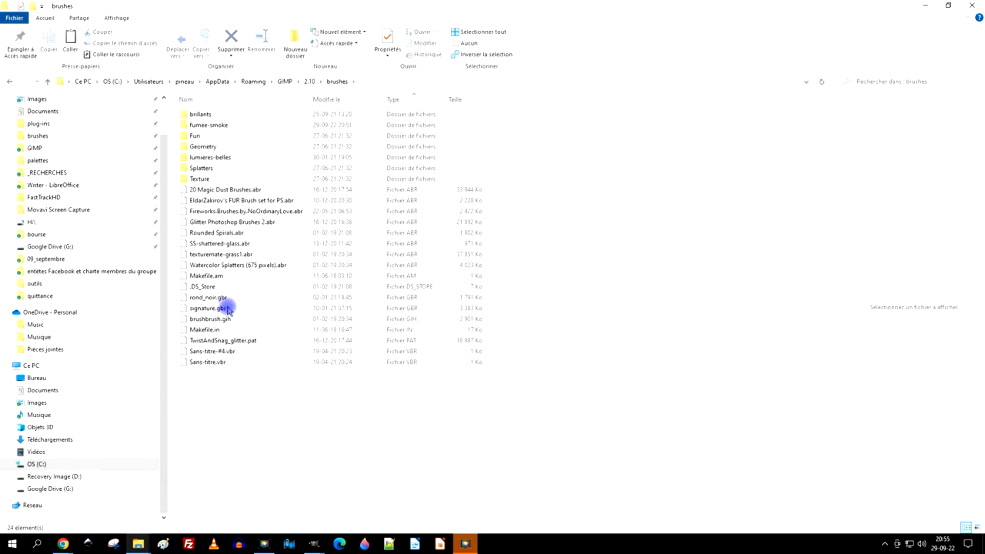
{"action": "left_click", "coordinate": [221, 126]}
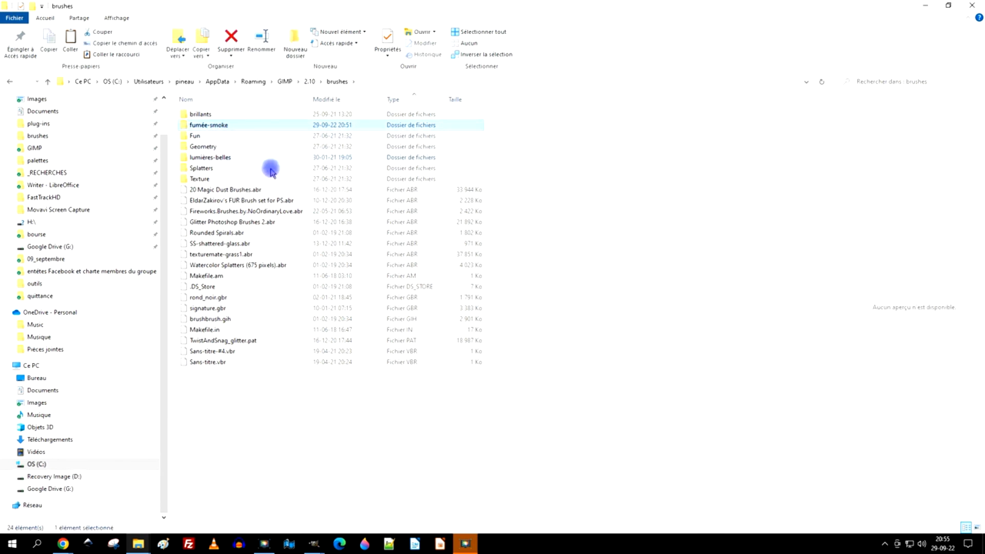
{"action": "left_click", "coordinate": [973, 6]}
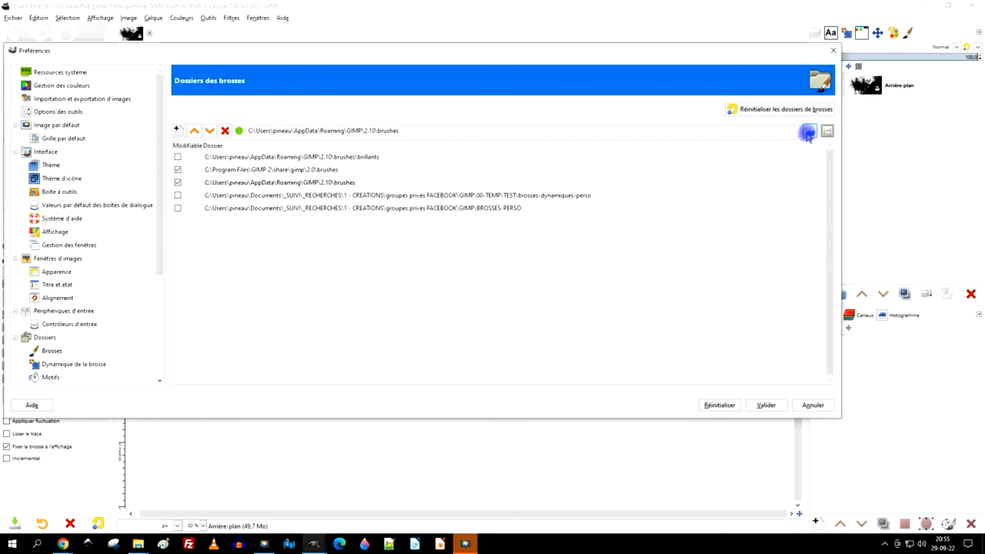
- Browse the selected brushes folder in the folder chooser, then close it and the Preferences dialog
{"action": "left_click", "coordinate": [808, 134]}
{"action": "left_click", "coordinate": [414, 61]}
{"action": "double_click", "coordinate": [415, 61]}
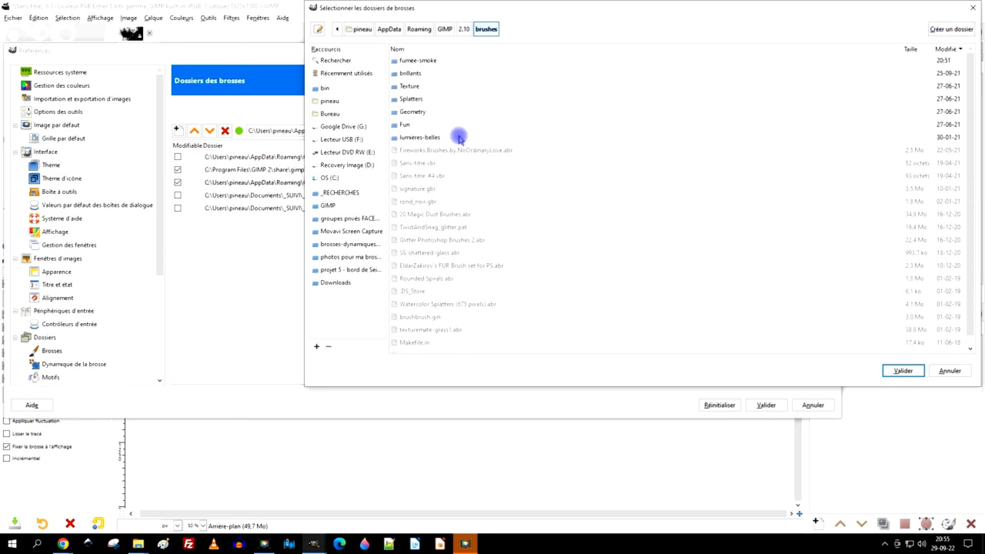
{"action": "left_click", "coordinate": [973, 7]}
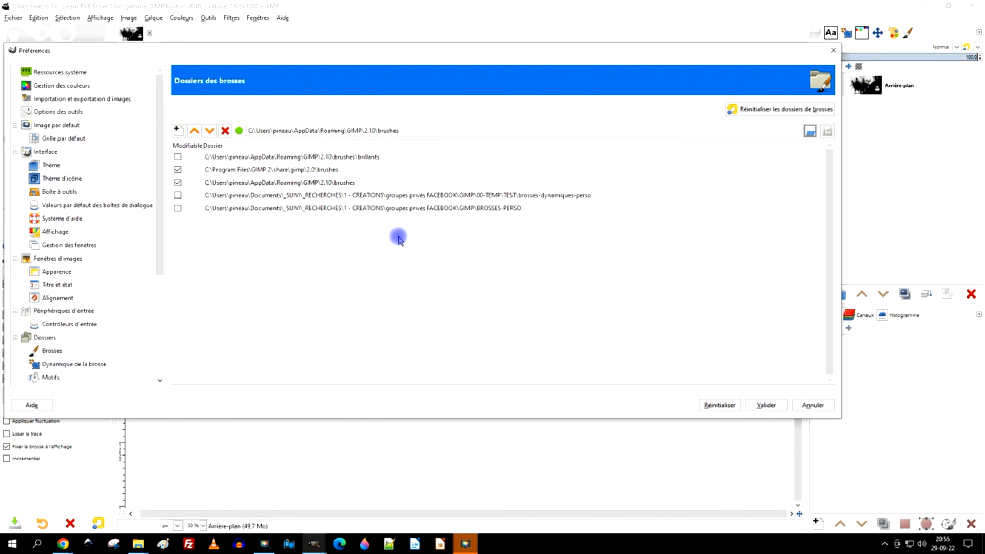
{"action": "left_click", "coordinate": [827, 51]}
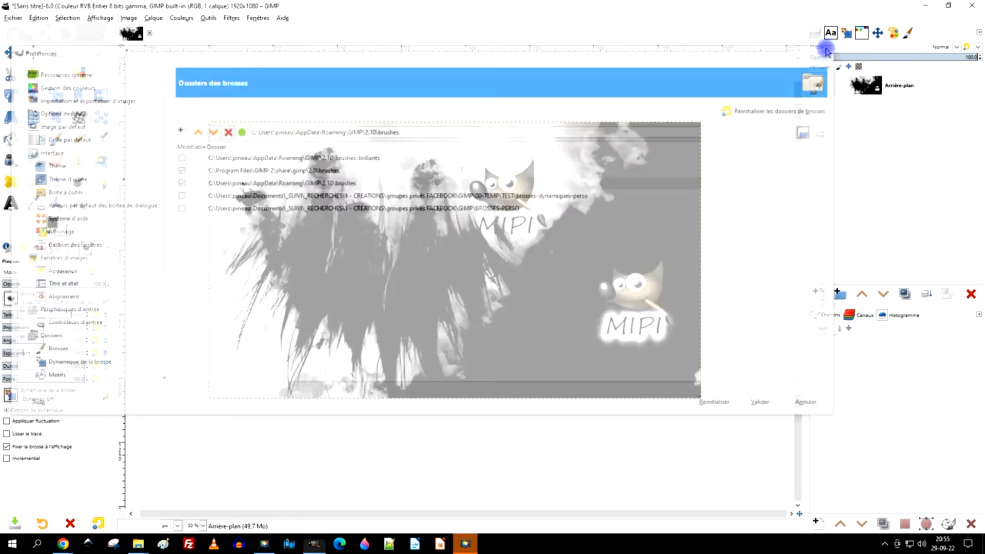